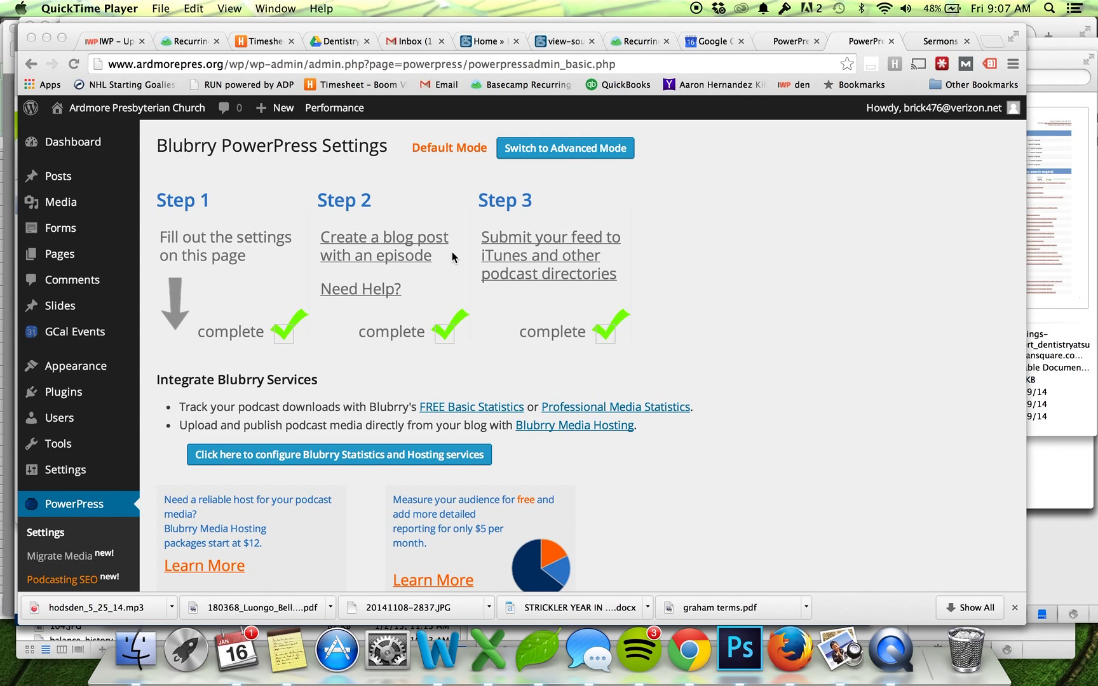
# Step: Review the PowerPress feed settings, checking the recommended feed address and program summary
pyautogui.scroll(-2, 452, 254)
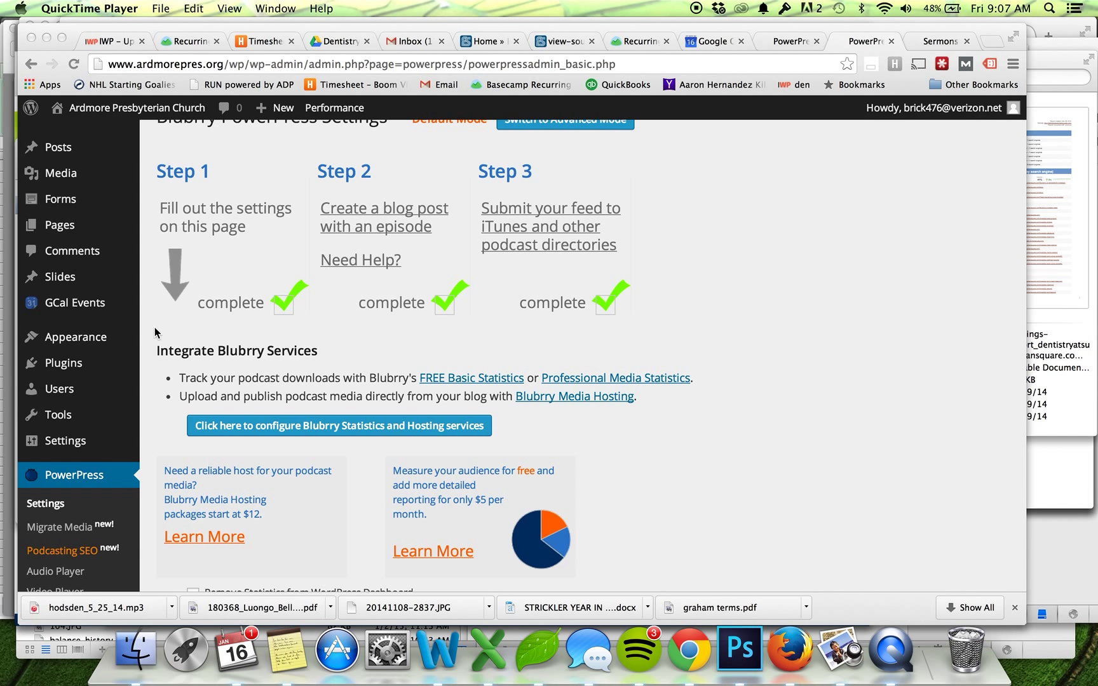
pyautogui.scroll(-3, 198, 339)
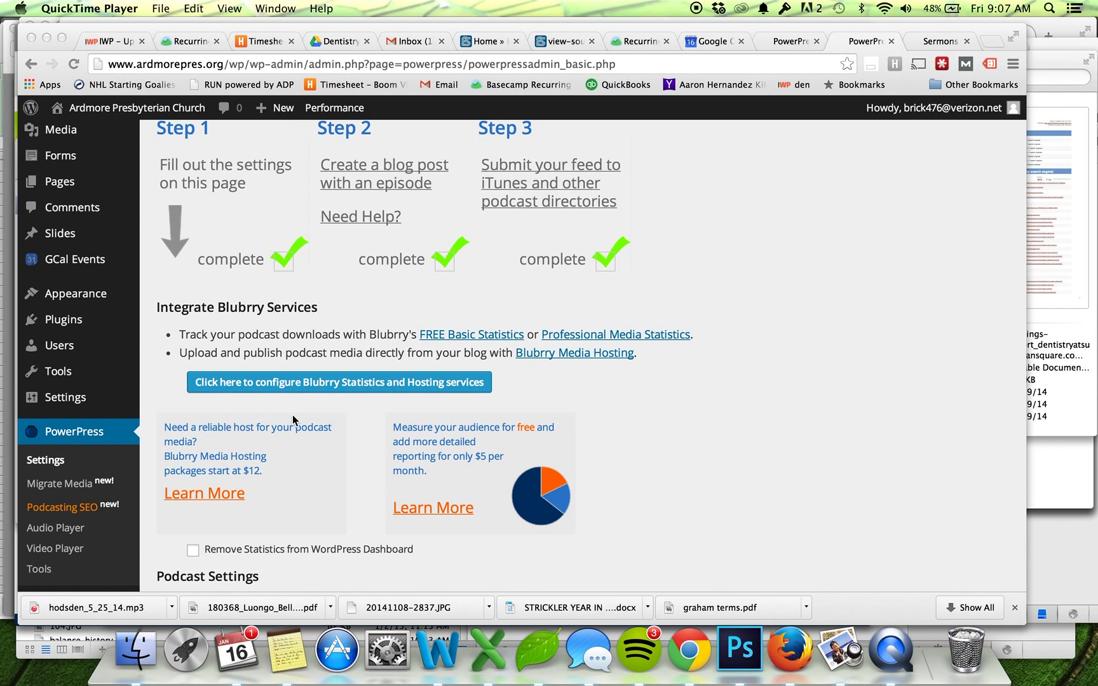
pyautogui.scroll(-1, 294, 421)
pyautogui.scroll(-10, 481, 339)
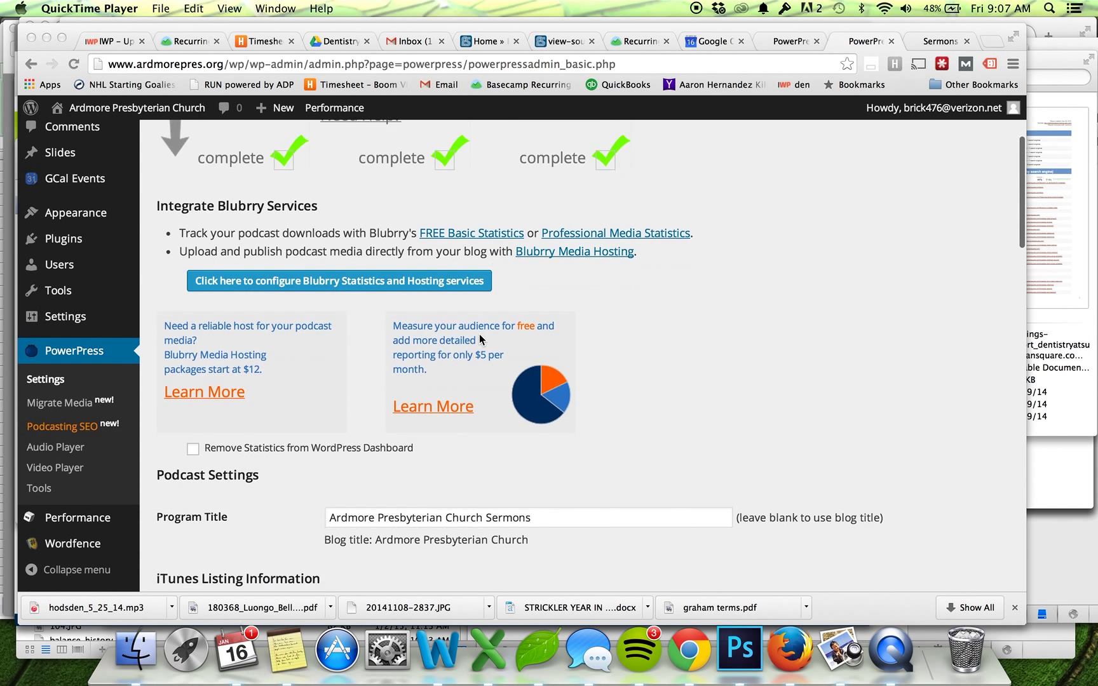
pyautogui.scroll(-4, 480, 333)
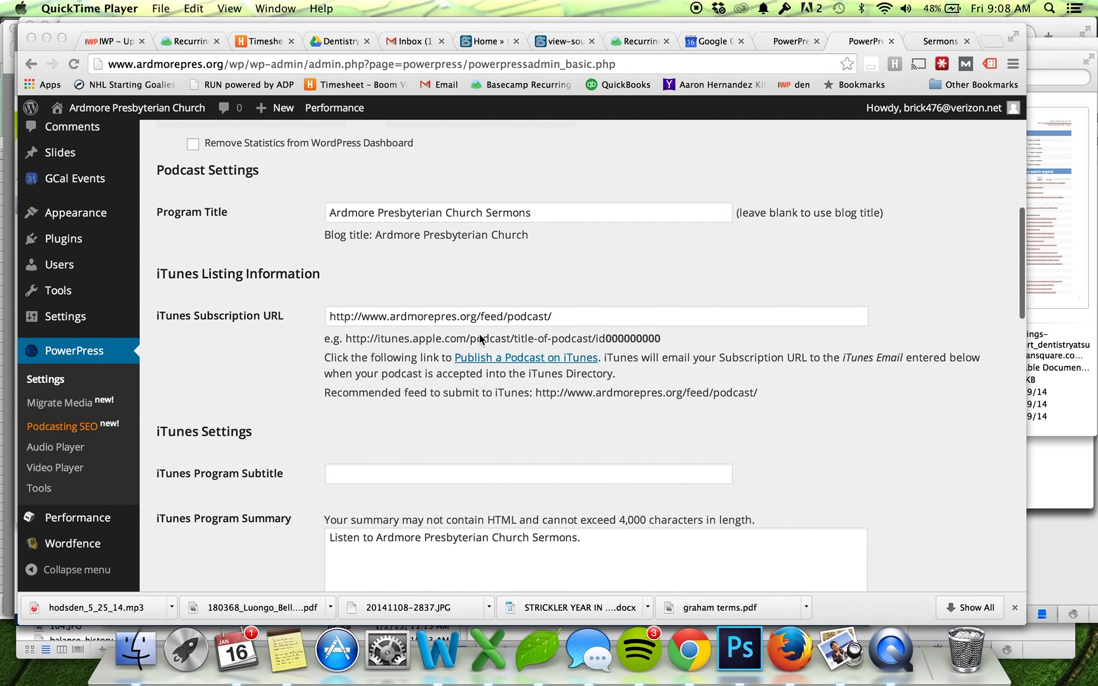
pyautogui.click(535, 392)
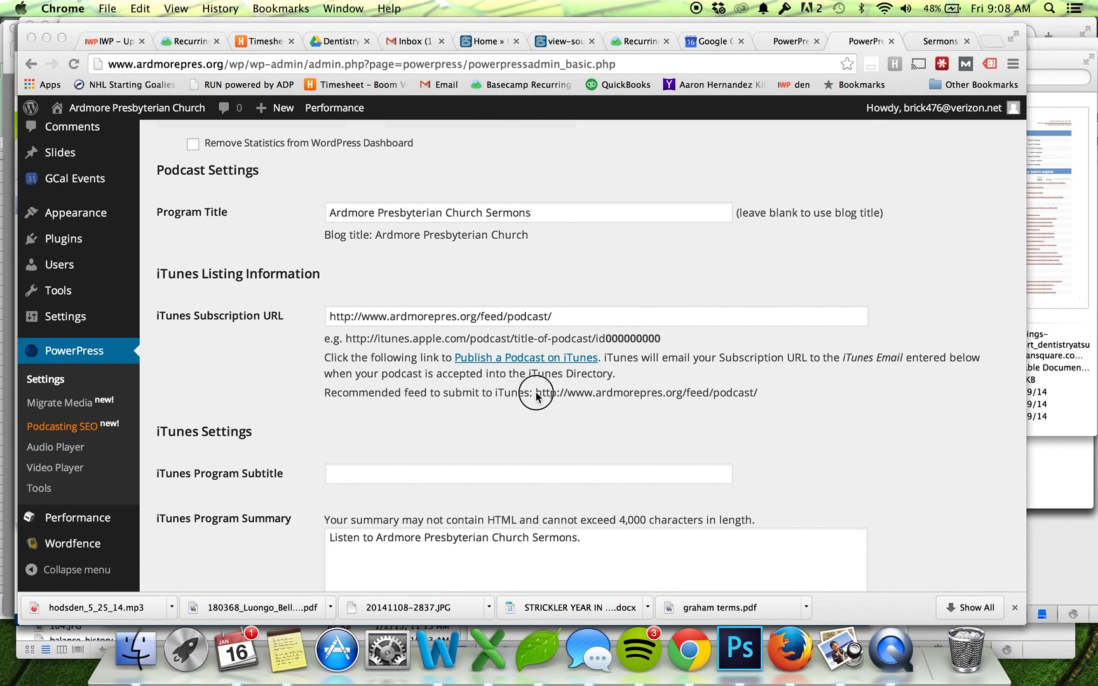
pyautogui.doubleClick(755, 392)
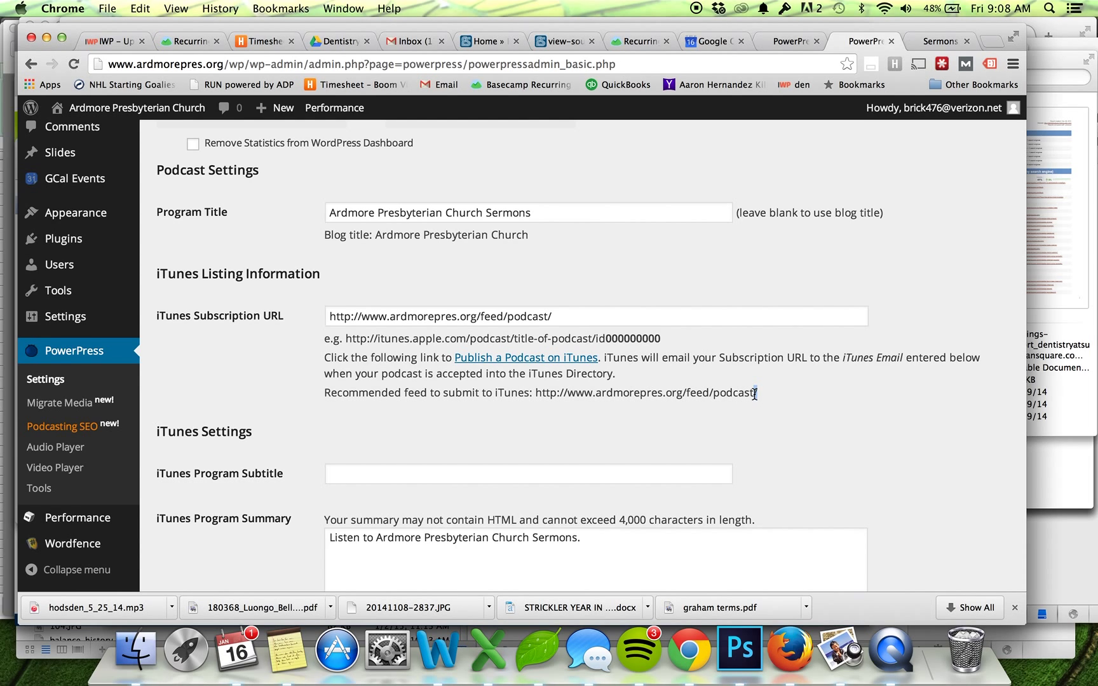
pyautogui.scroll(-4, 751, 395)
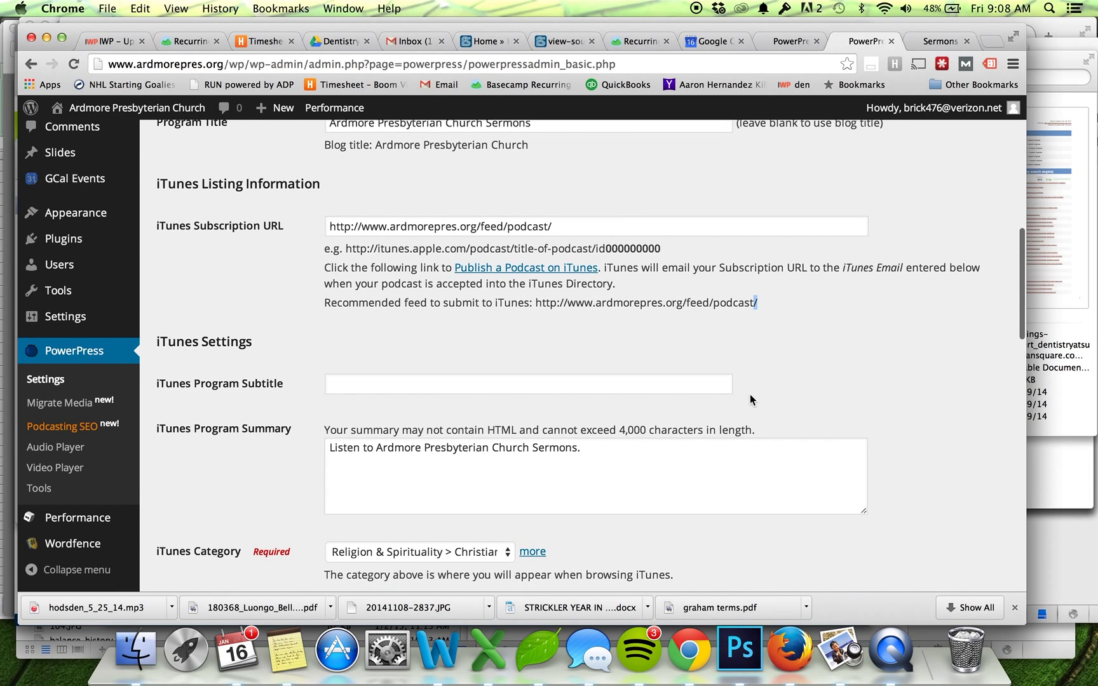
pyautogui.click(719, 438)
pyautogui.scroll(-3, 718, 438)
pyautogui.scroll(-2, 717, 437)
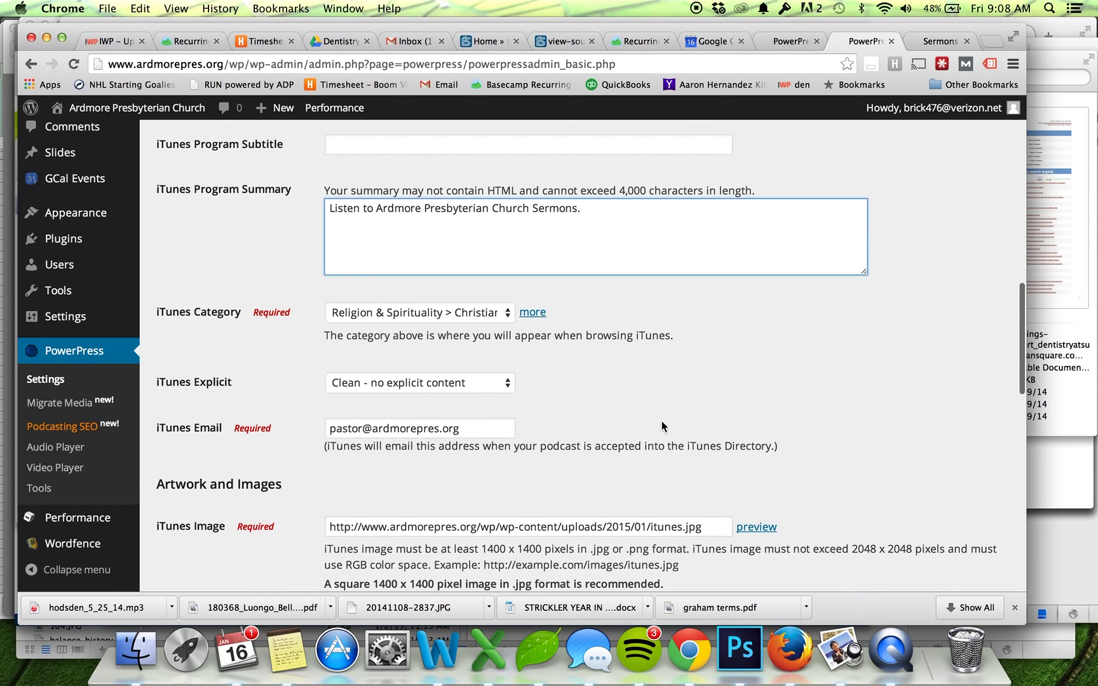
# Step: Check the iTunes Email and iTunes Image settings further down the PowerPress page
pyautogui.click(510, 432)
pyautogui.scroll(-2, 604, 416)
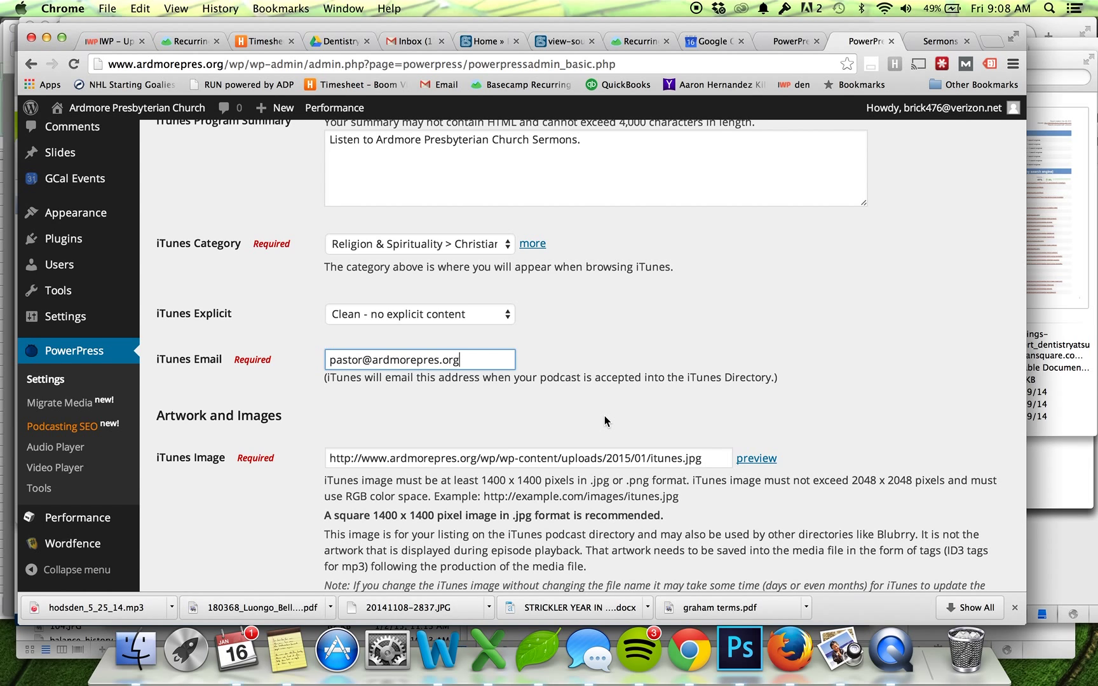
pyautogui.scroll(-3, 604, 416)
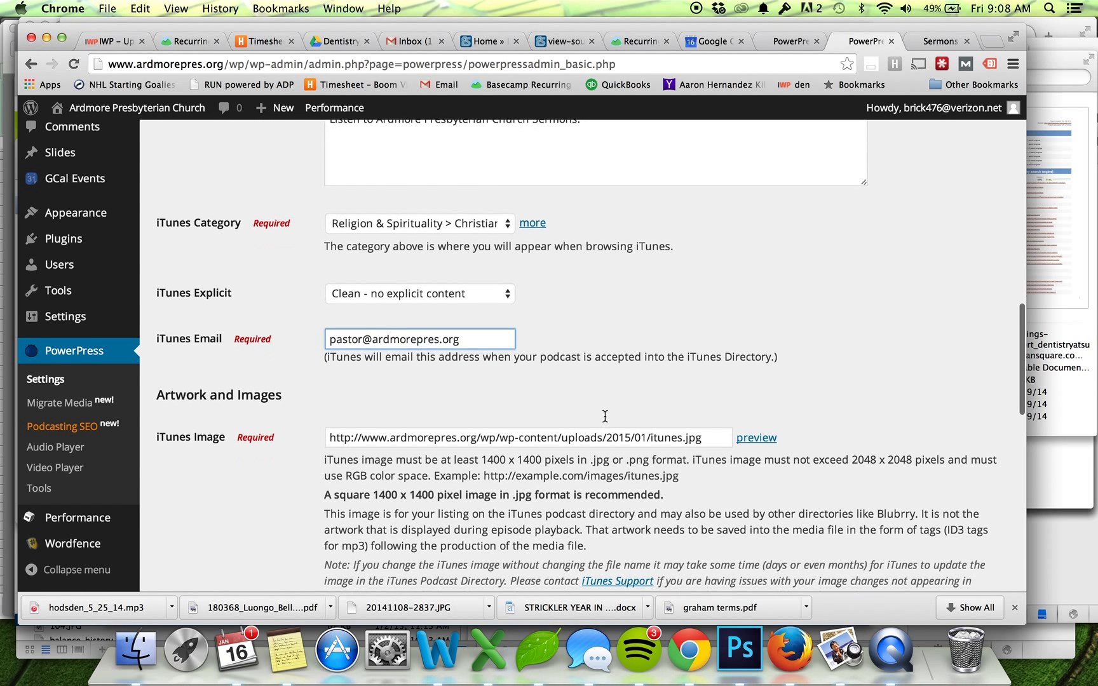
pyautogui.click(602, 385)
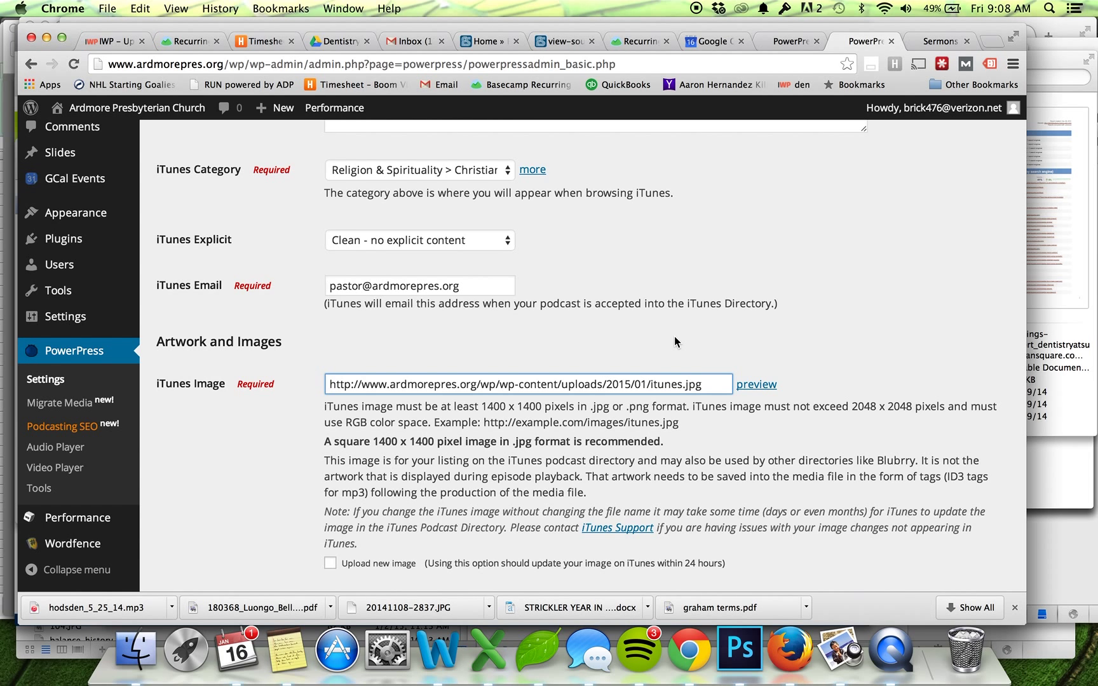
pyautogui.scroll(-3, 727, 305)
pyautogui.scroll(-2, 726, 305)
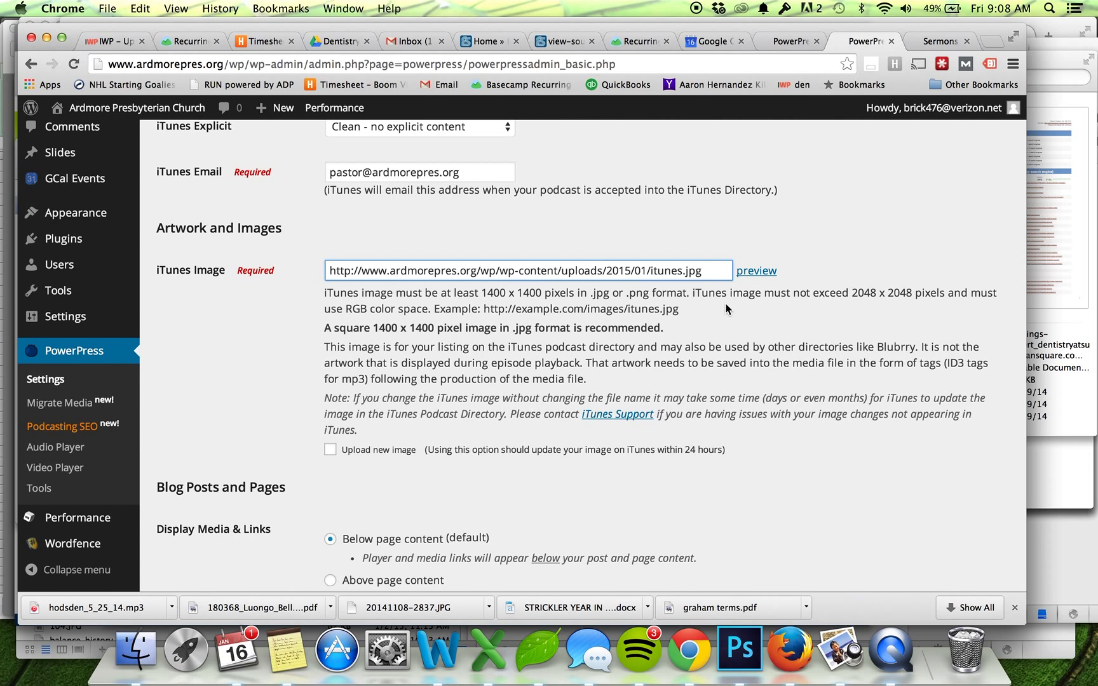
pyautogui.scroll(10, 642, 251)
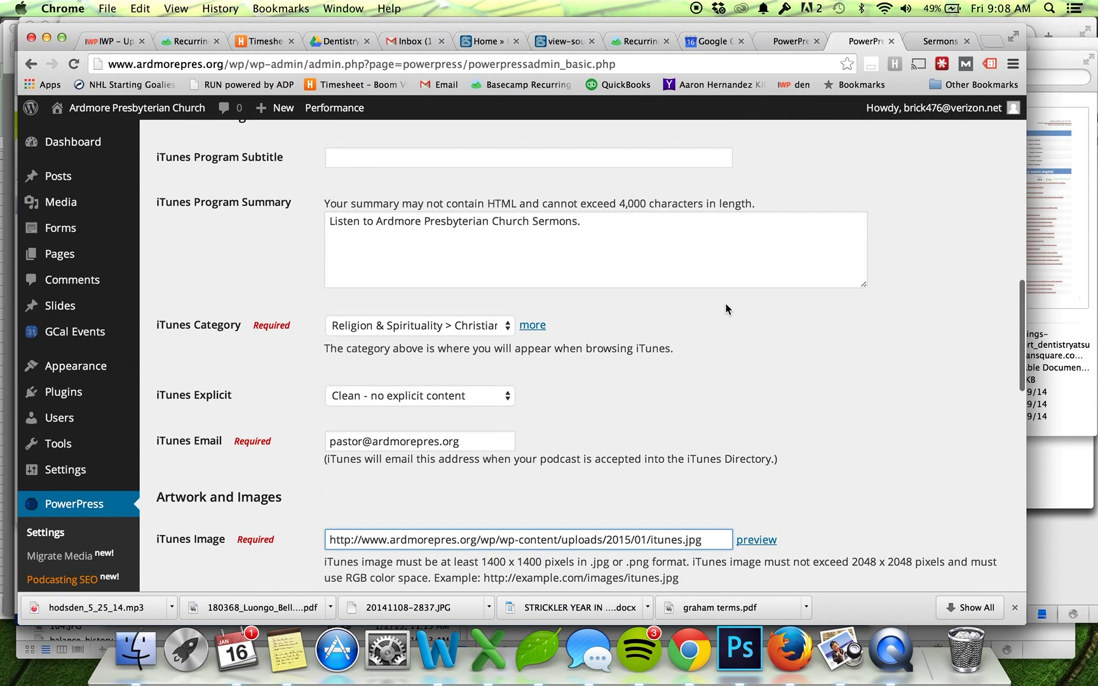
pyautogui.scroll(15, 642, 249)
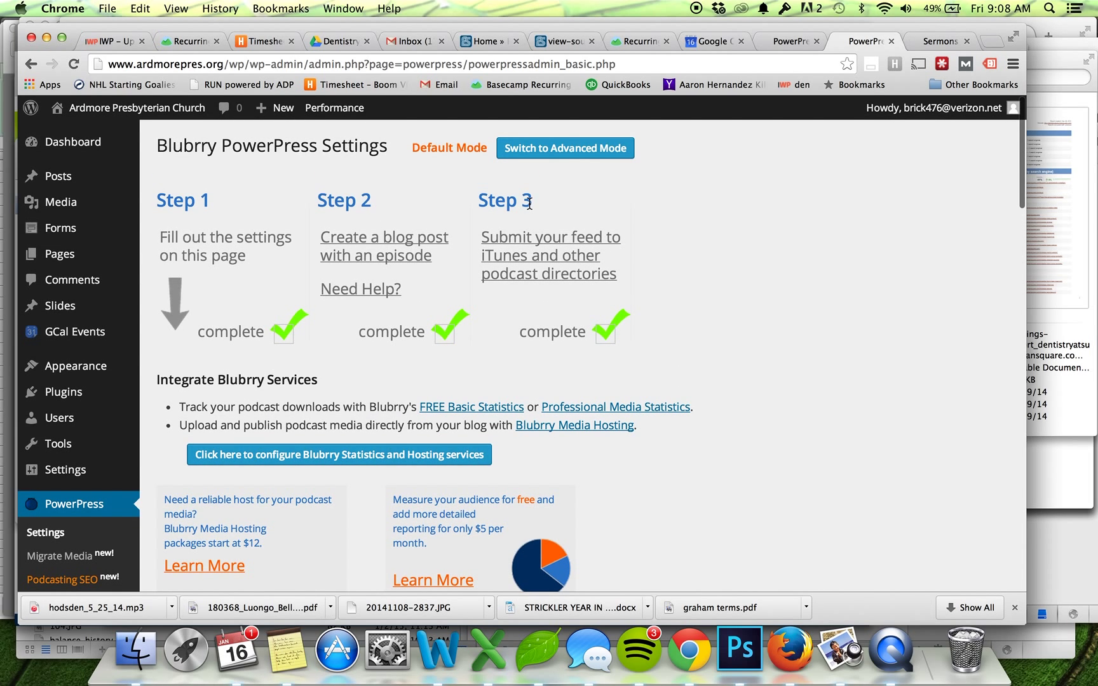
# Step: Start a new blank post and undo the unwanted media embed from a first paste
pyautogui.moveTo(98, 177)
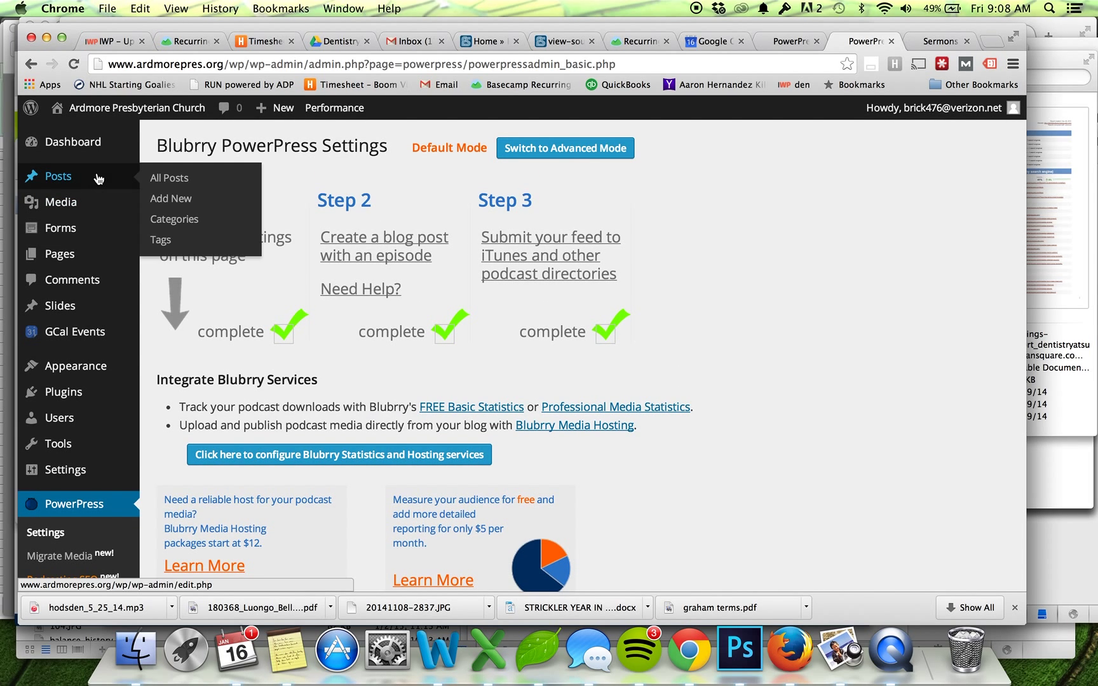
pyautogui.click(190, 200)
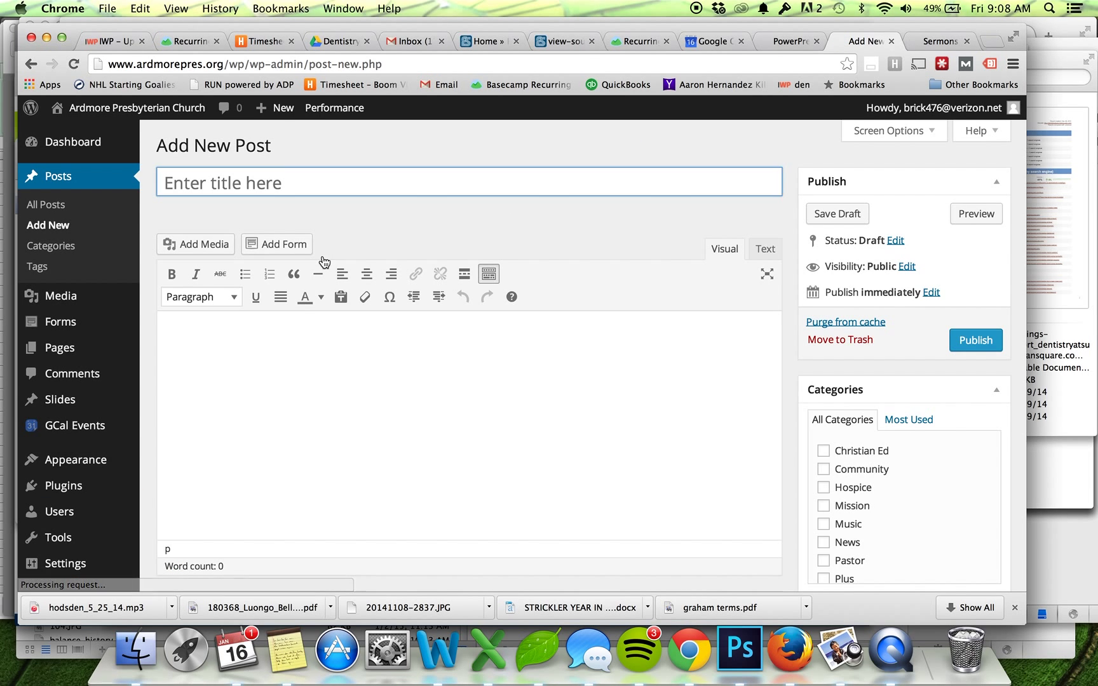
pyautogui.click(291, 645)
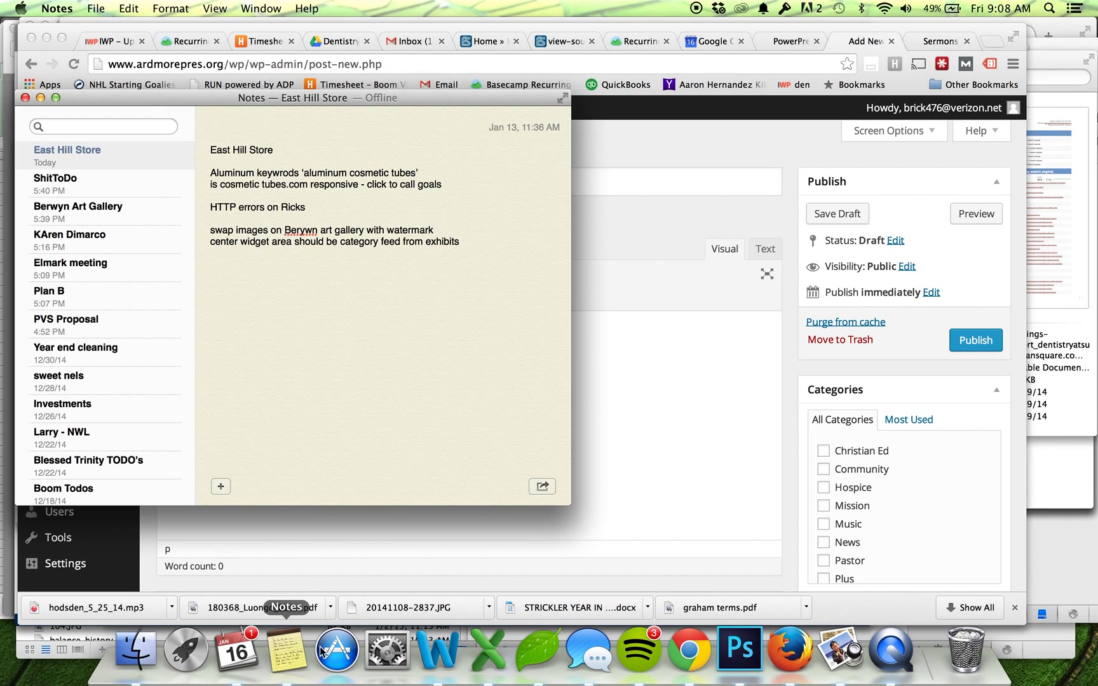
pyautogui.click(713, 442)
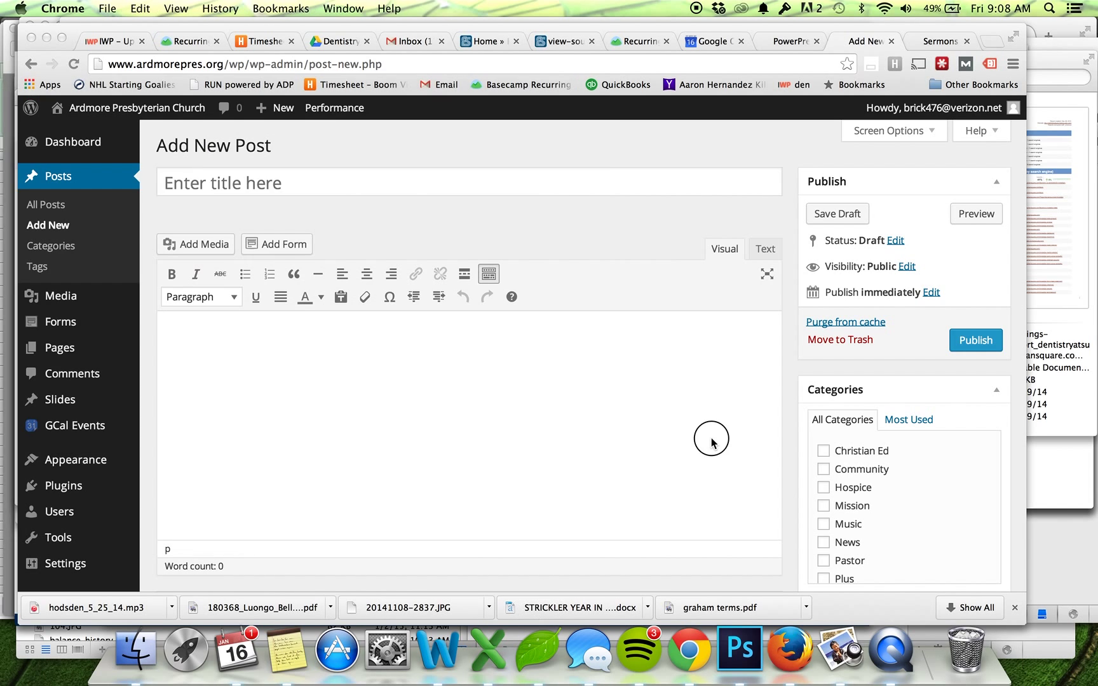
pyautogui.click(660, 398)
pyautogui.press('super+v')
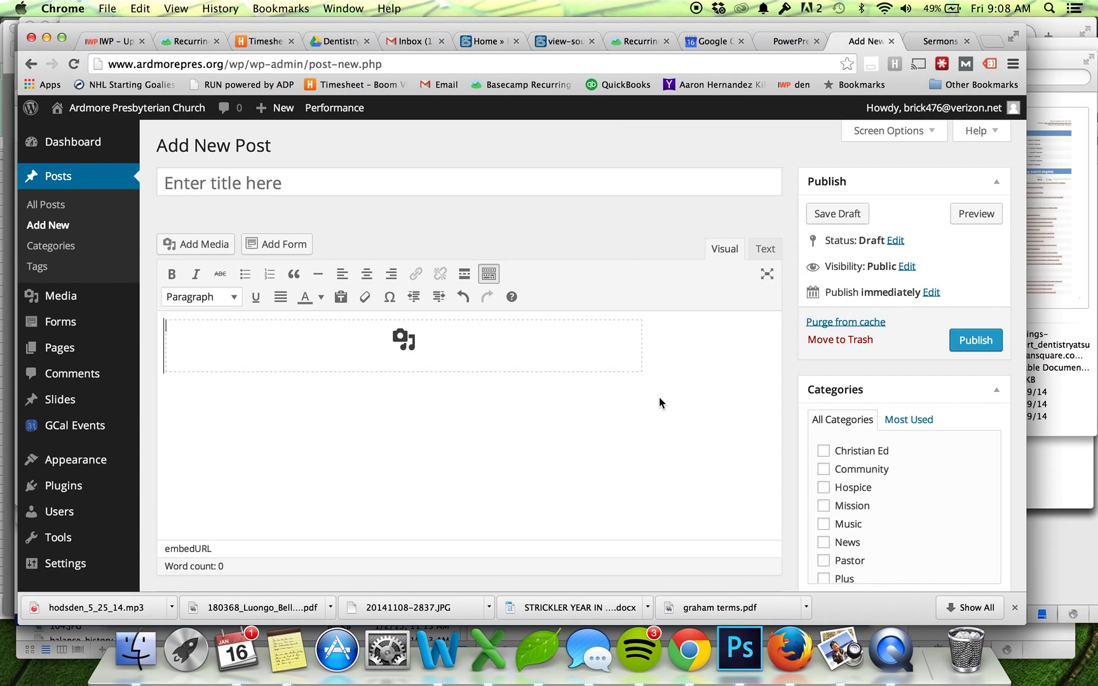
pyautogui.press('super+z')
# Step: Copy the sermon lines through a Coda scratch file and paste them into the post body
pyautogui.click(551, 672)
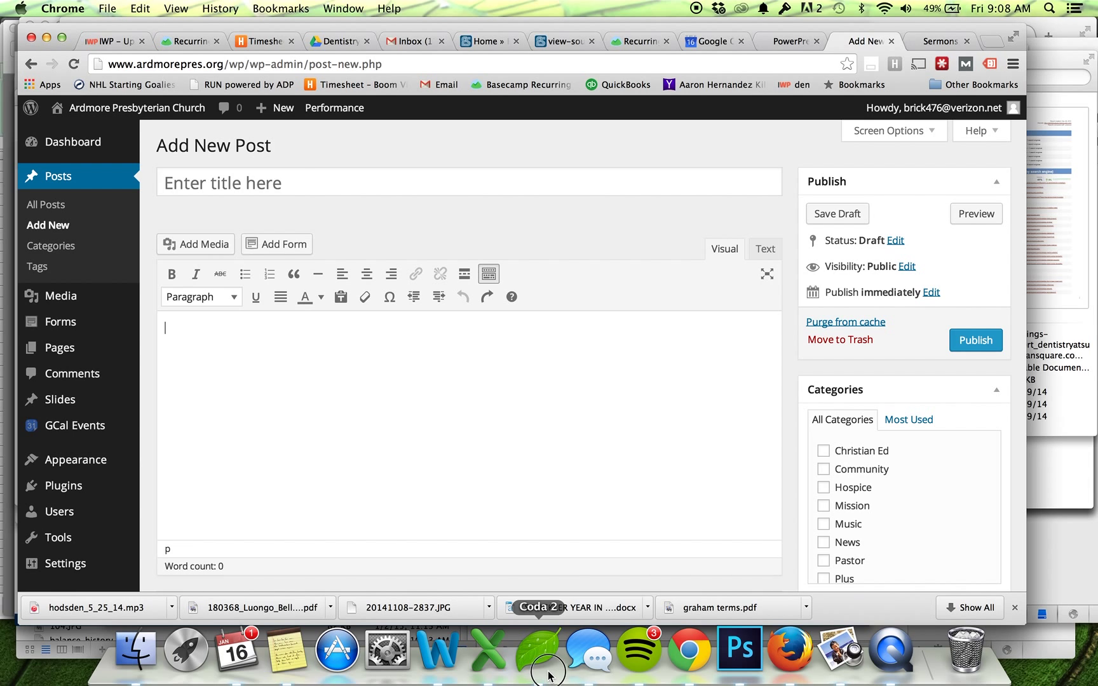
pyautogui.click(483, 339)
pyautogui.write('"Tired of Waiting" - Sermon 5/25/14 Amos 5:18-24; Matthew 25:1-13 preached by James Hodsden, Senior Pastor')
pyautogui.press('super+a')
pyautogui.press('super+c')
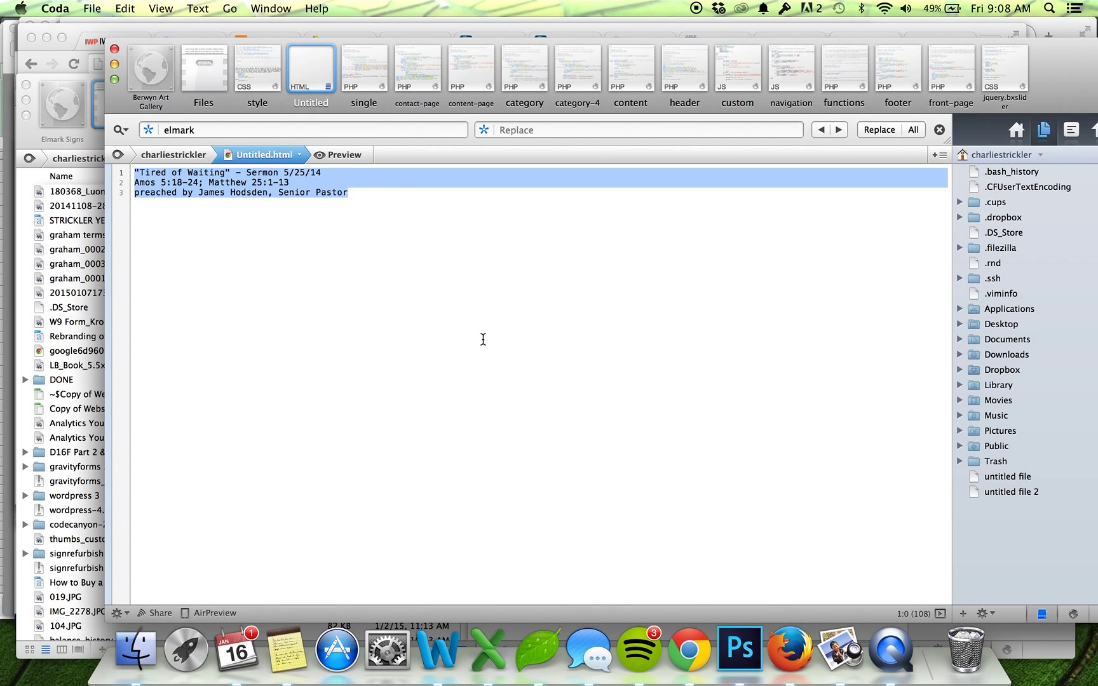
pyautogui.press('super+Tab')
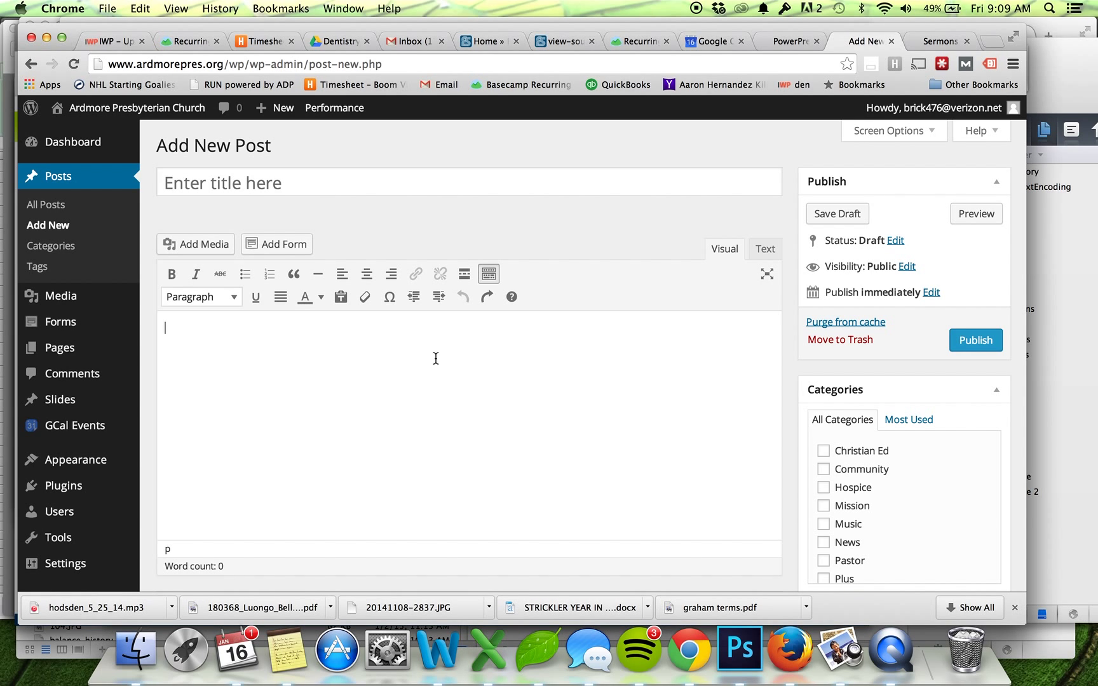
pyautogui.press('super+v')
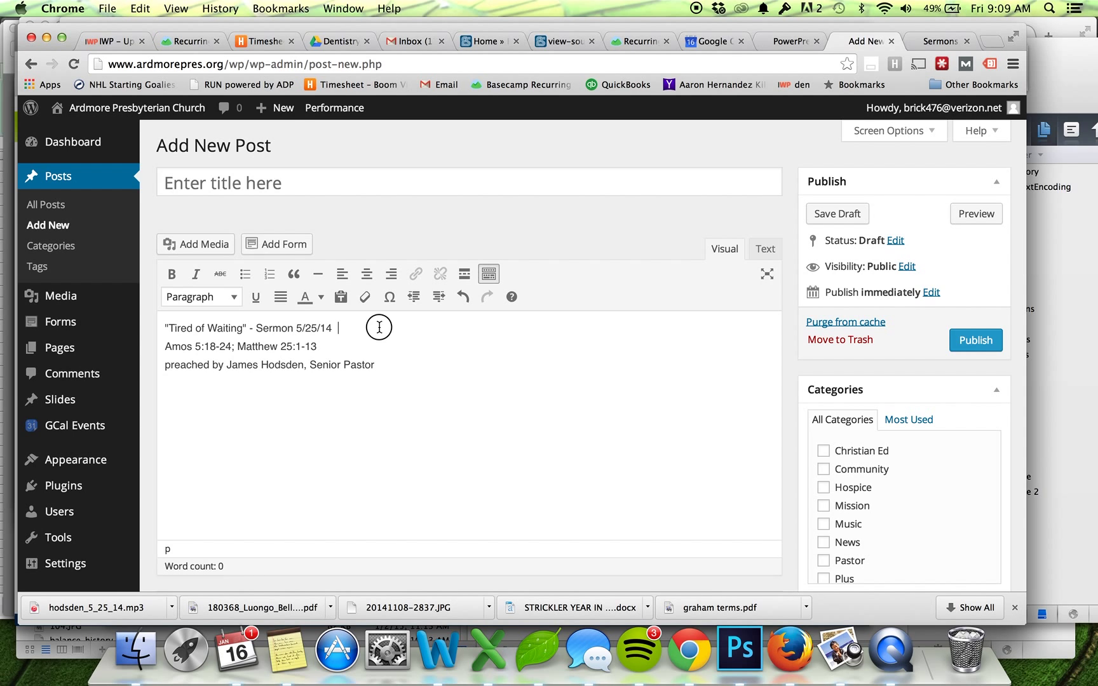
# Step: Move the line "Tired of Waiting" - Sermon 5/25/14 into the post title and remove the leftover blank line
pyautogui.moveTo(377, 326); pyautogui.dragTo(137, 326)
pyautogui.press('super+x')
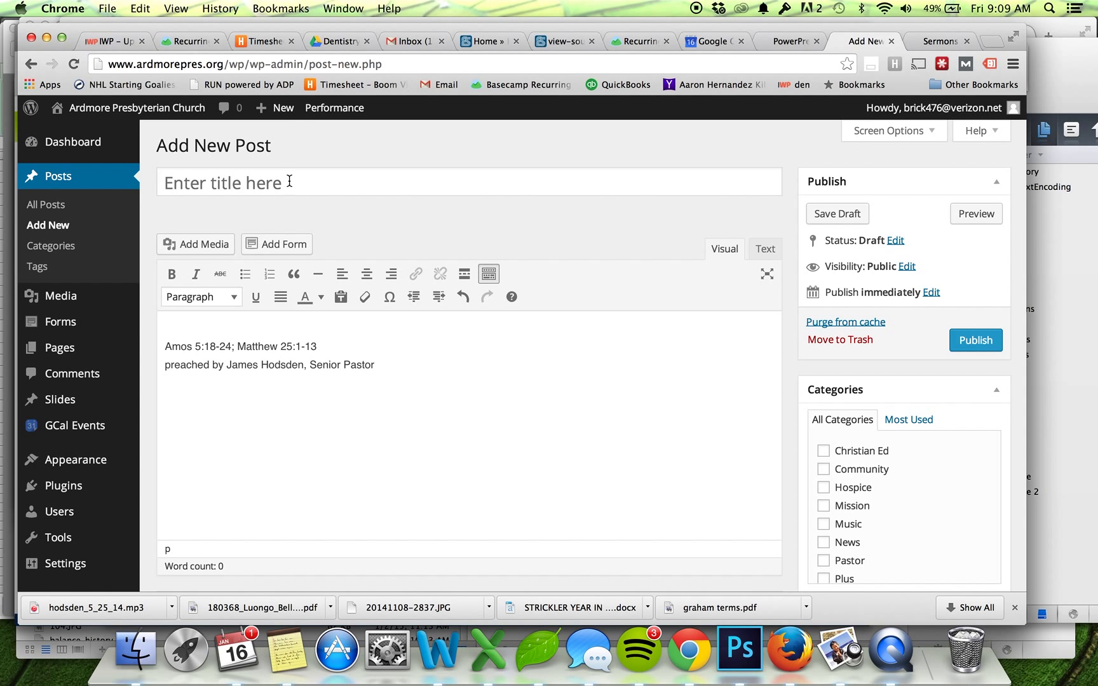
pyautogui.click(289, 181)
pyautogui.press('super+v')
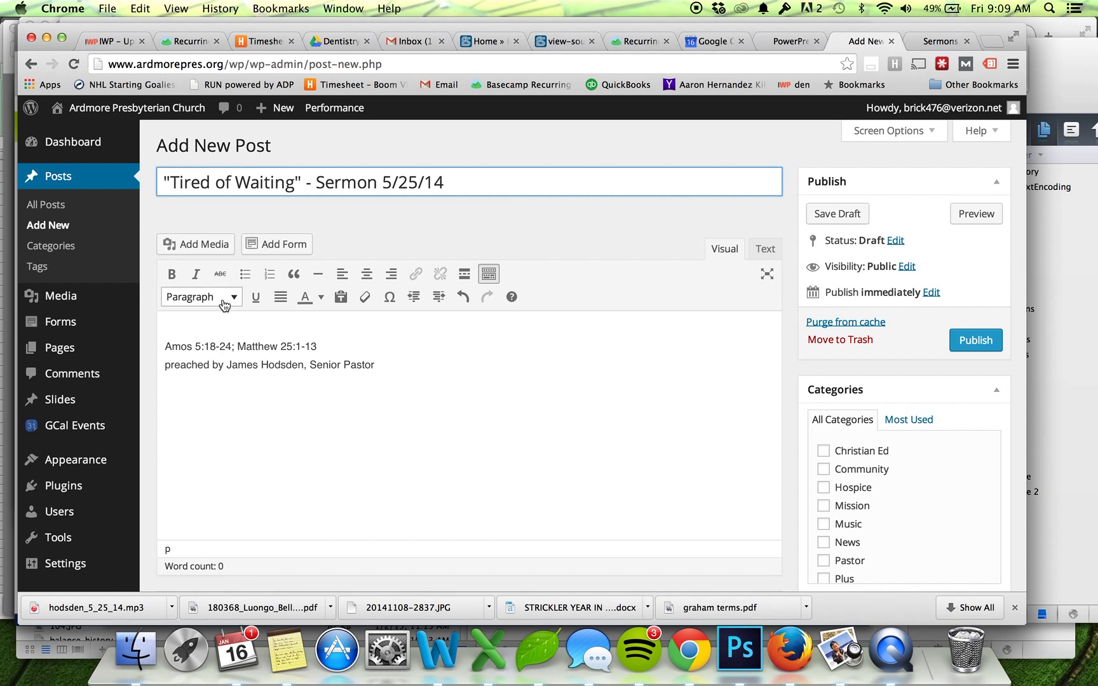
pyautogui.click(165, 346)
pyautogui.press('BackSpace')
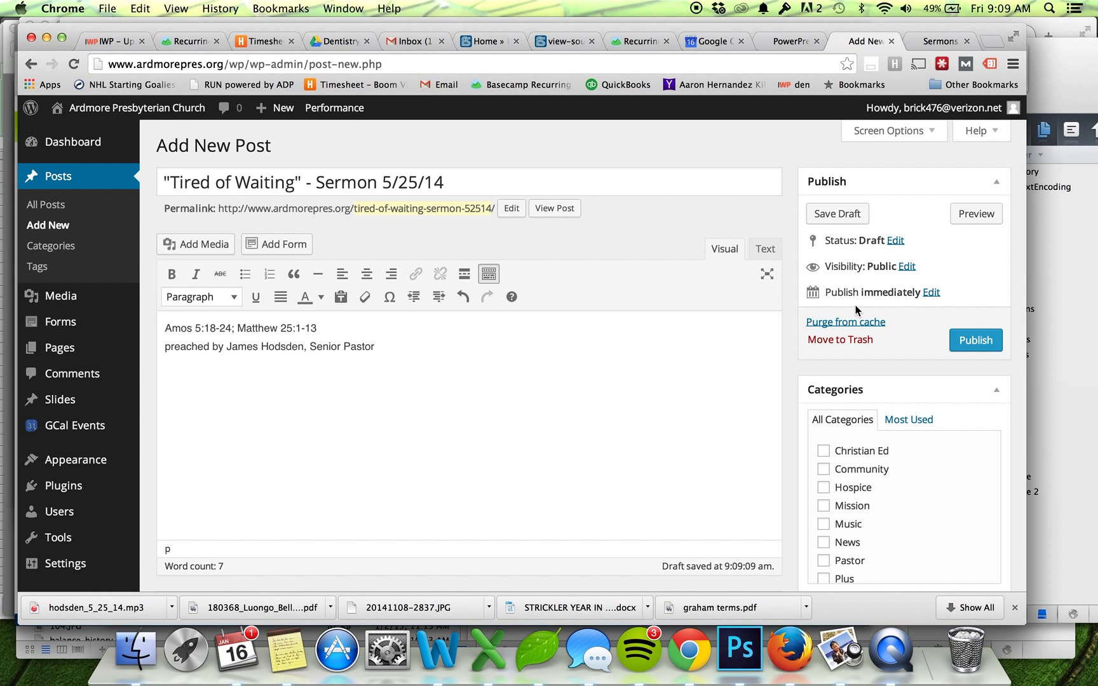
# Step: Tick the Sermons category, then move down to the Podcast Episode Media URL field
pyautogui.scroll(-5, 856, 472)
pyautogui.scroll(-1, 856, 472)
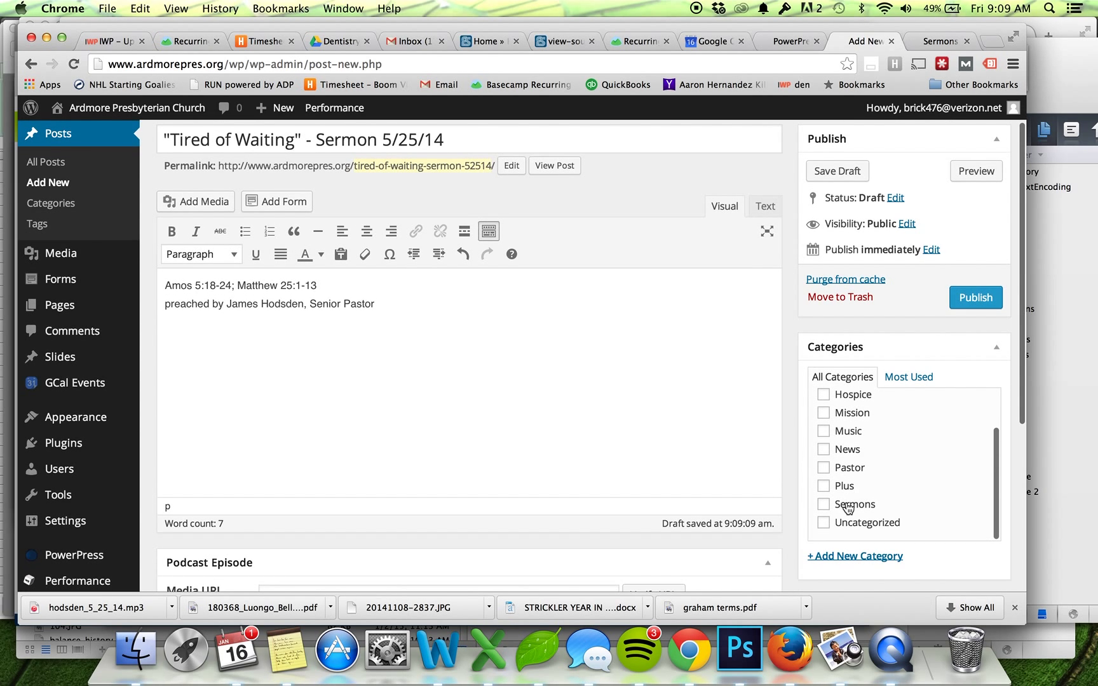
pyautogui.click(847, 505)
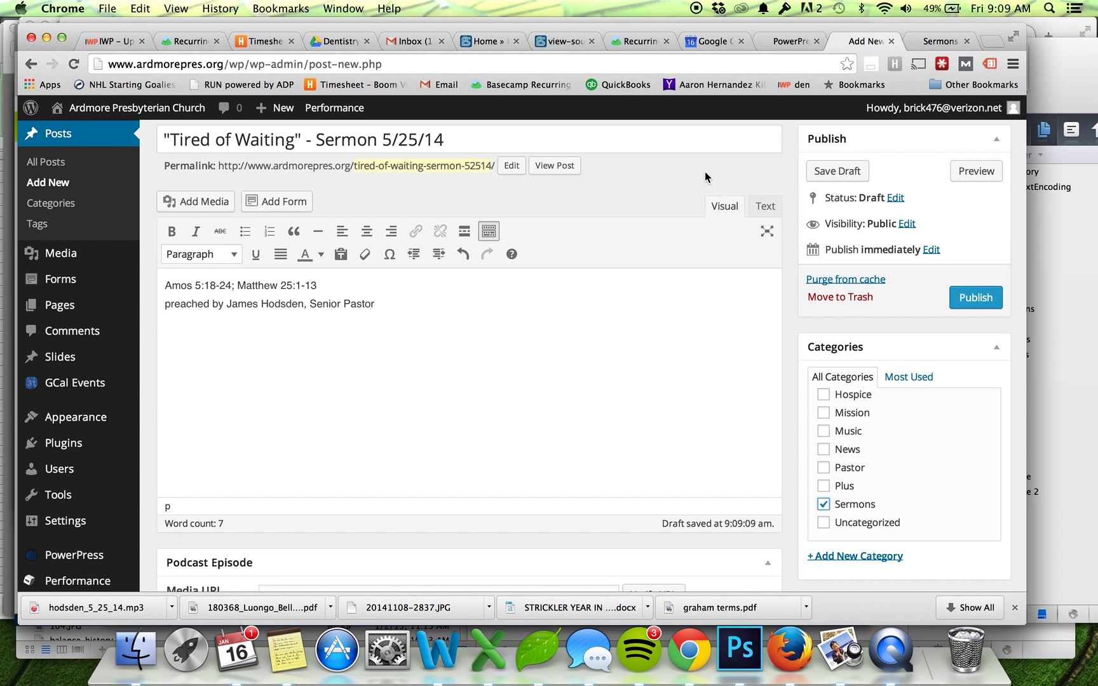
pyautogui.scroll(-5, 706, 177)
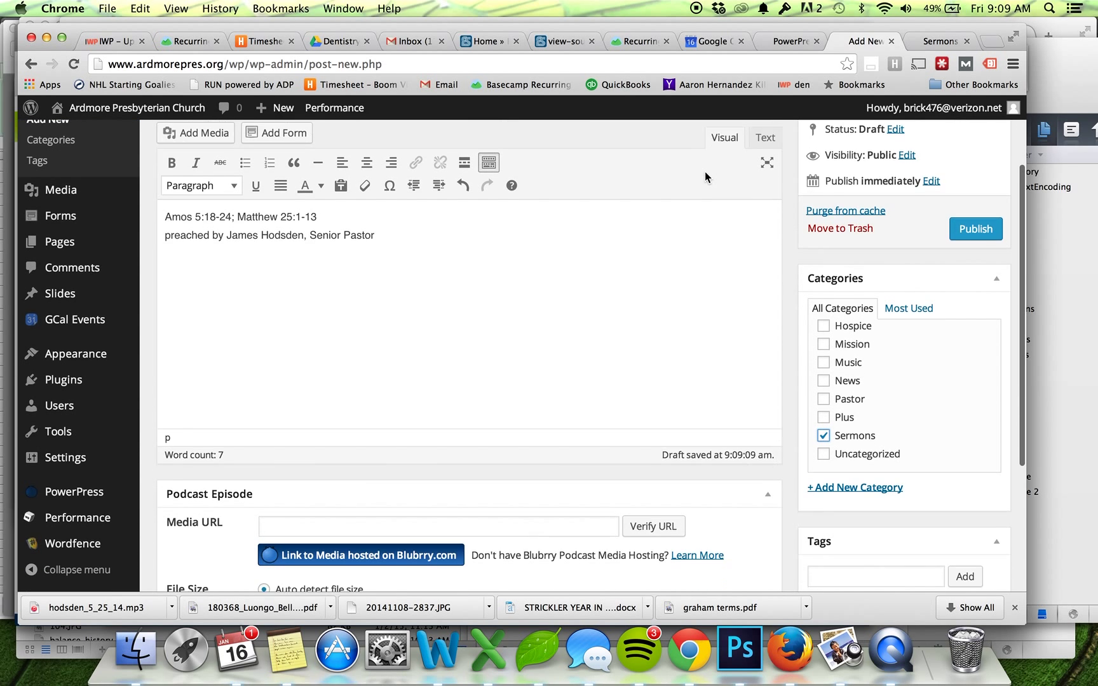
pyautogui.scroll(-2, 705, 173)
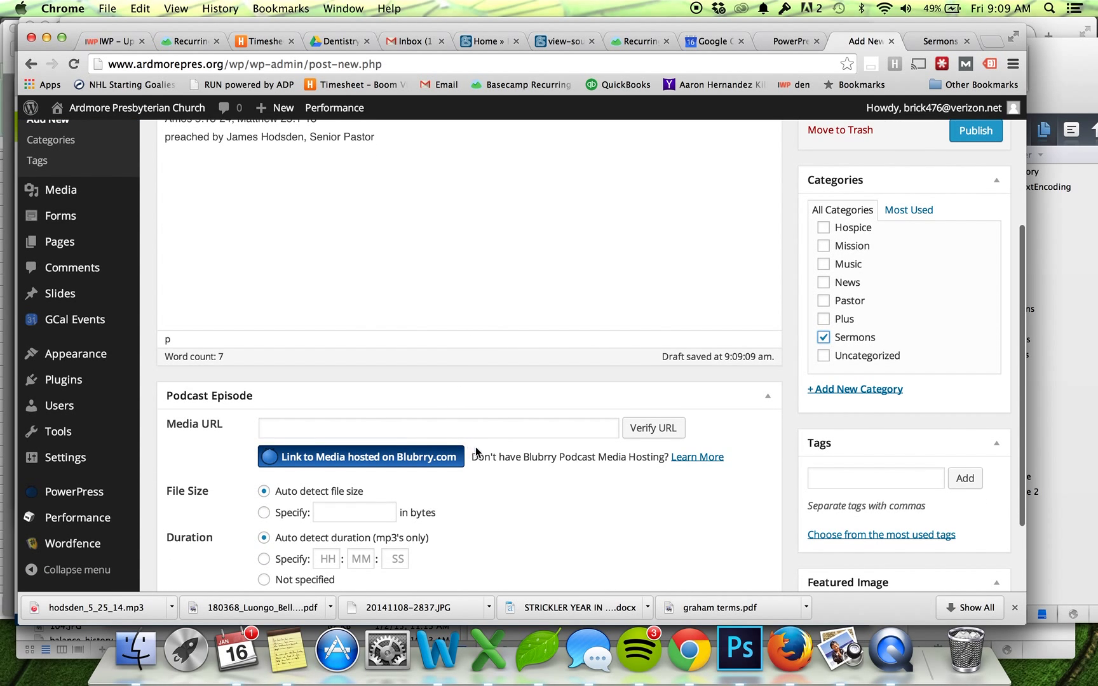
pyautogui.click(499, 429)
# Step: Confirm Podcast Episode is enabled in Screen Options and check the episode's Media URL field
pyautogui.scroll(9, 650, 323)
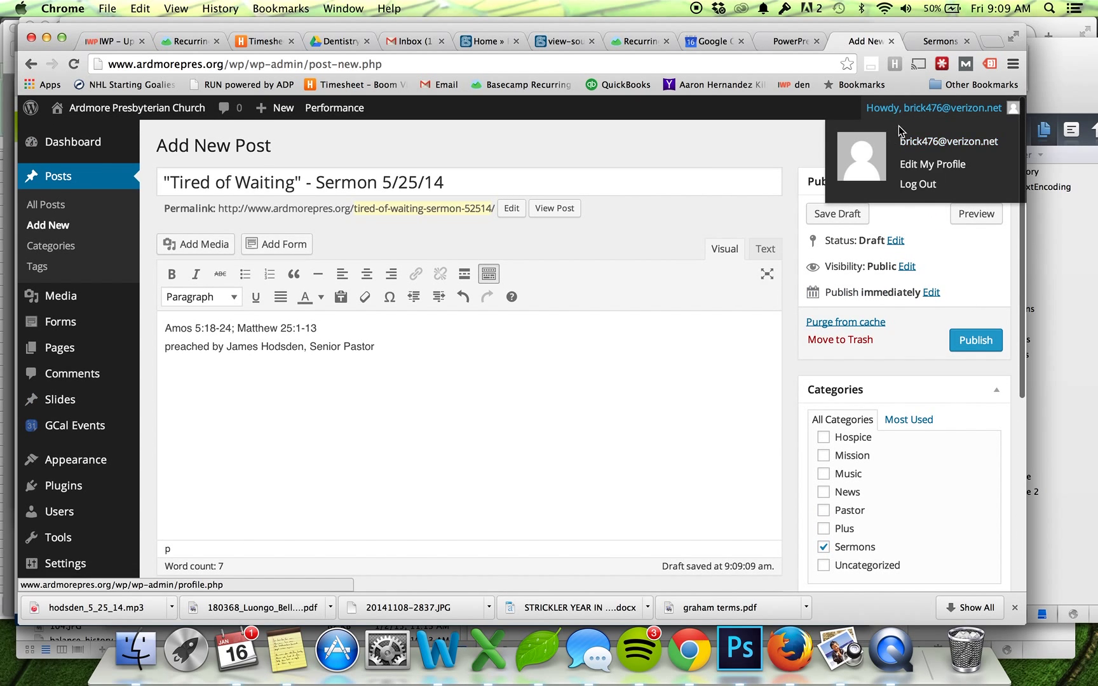
pyautogui.click(877, 136)
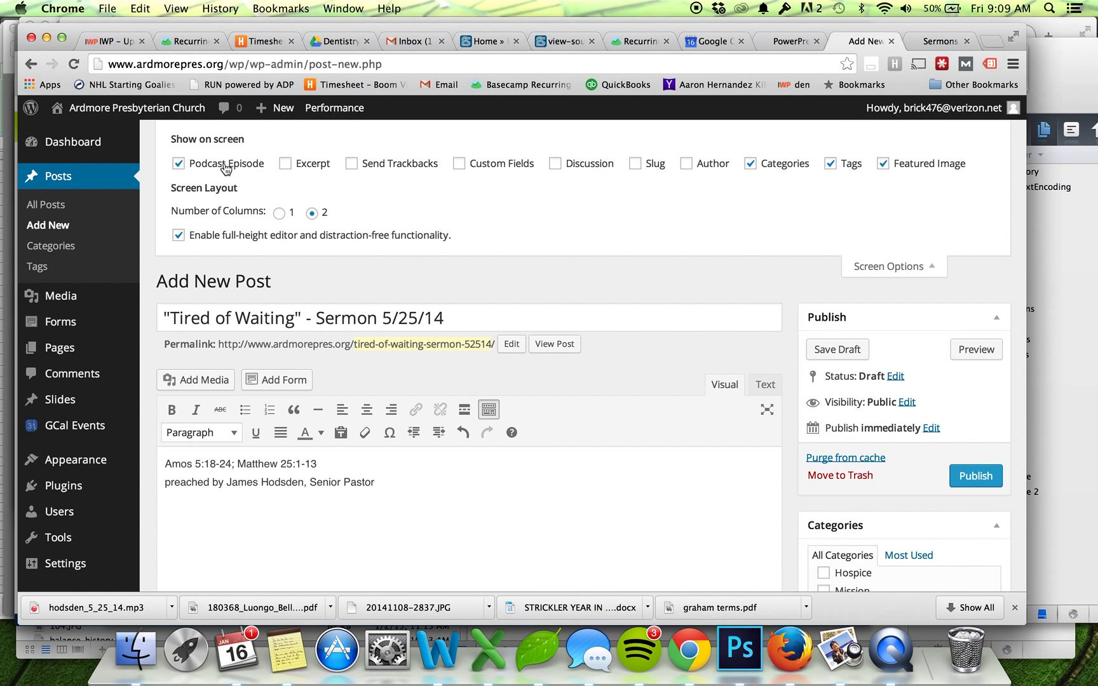
pyautogui.click(876, 268)
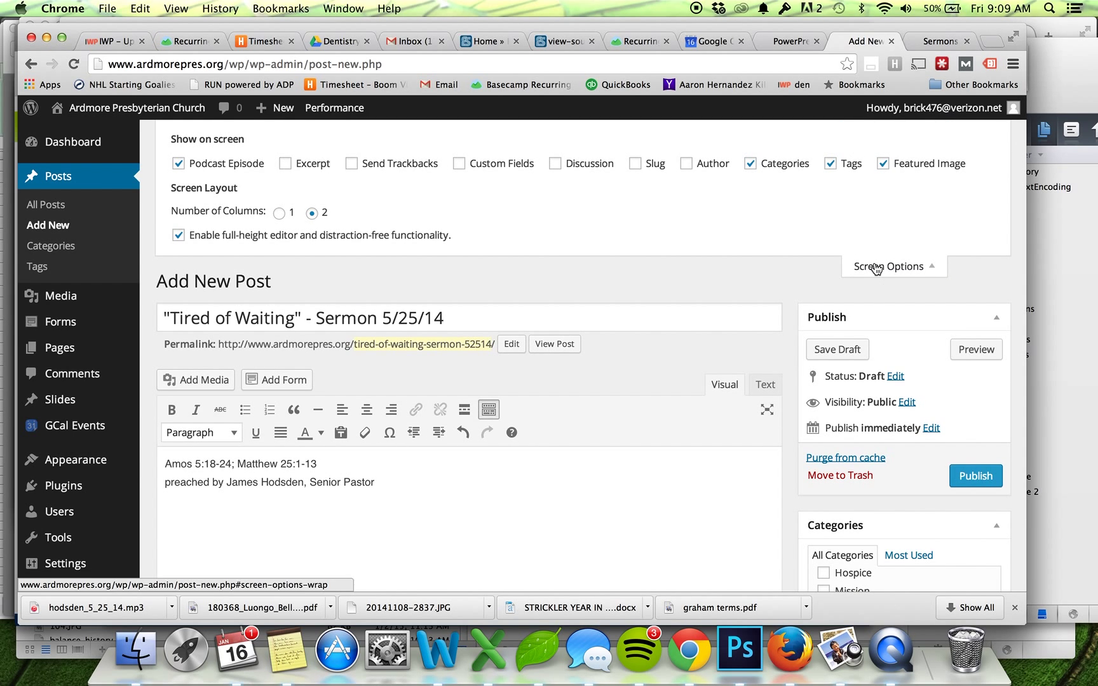
pyautogui.scroll(-5, 783, 309)
pyautogui.scroll(-3, 785, 308)
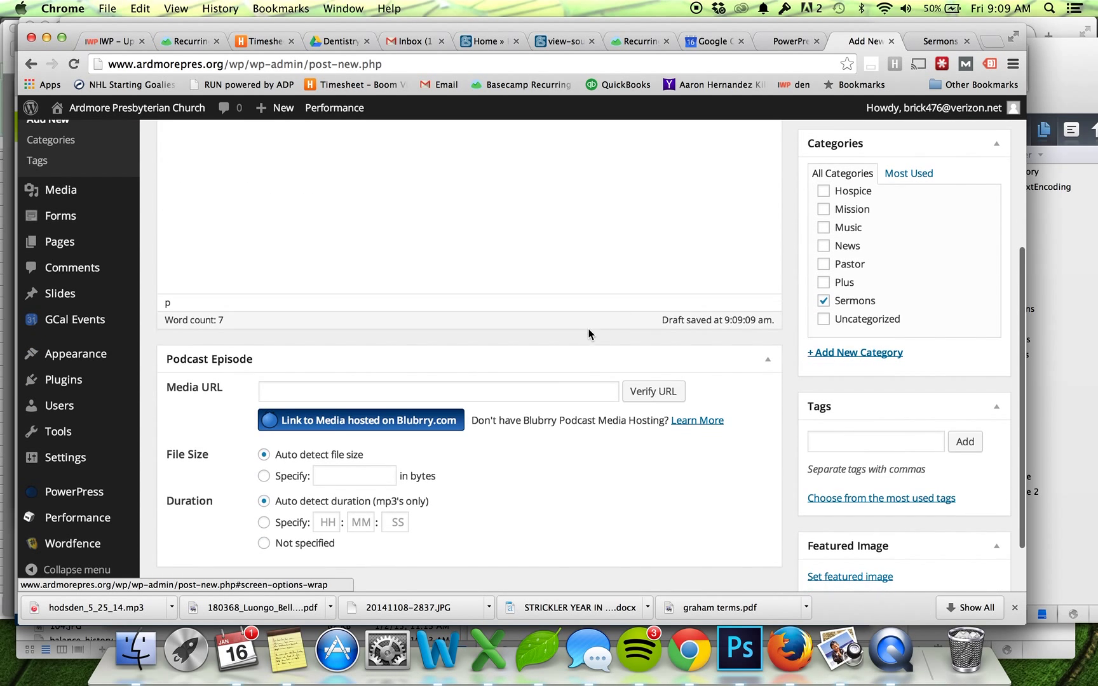
pyautogui.click(562, 392)
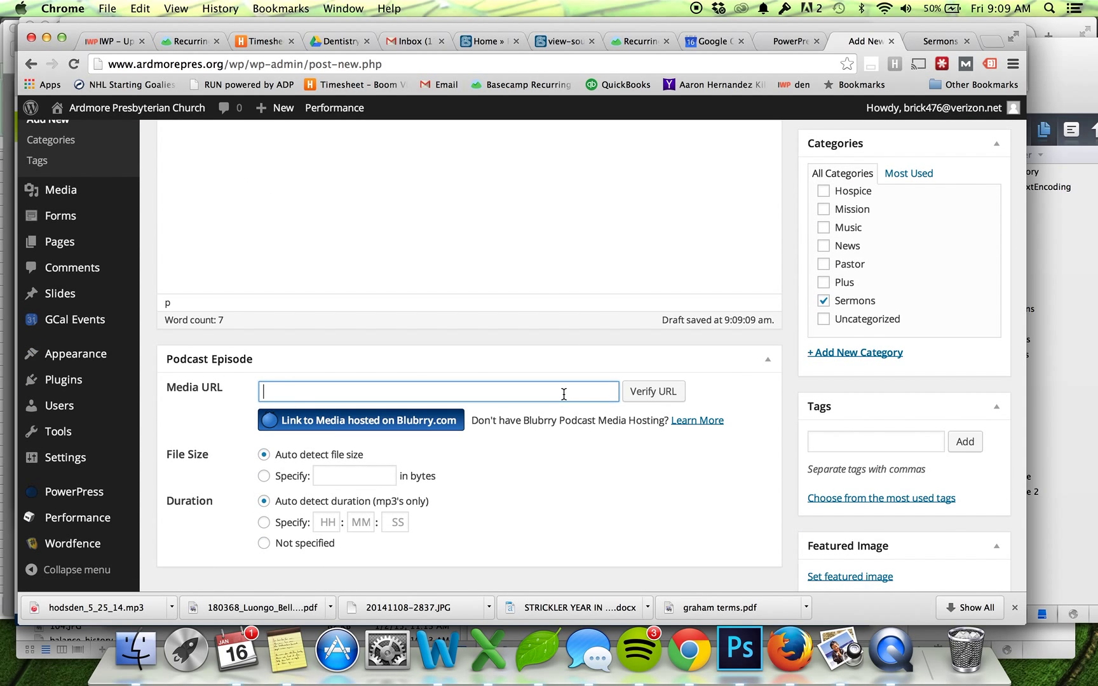
pyautogui.scroll(5, 598, 378)
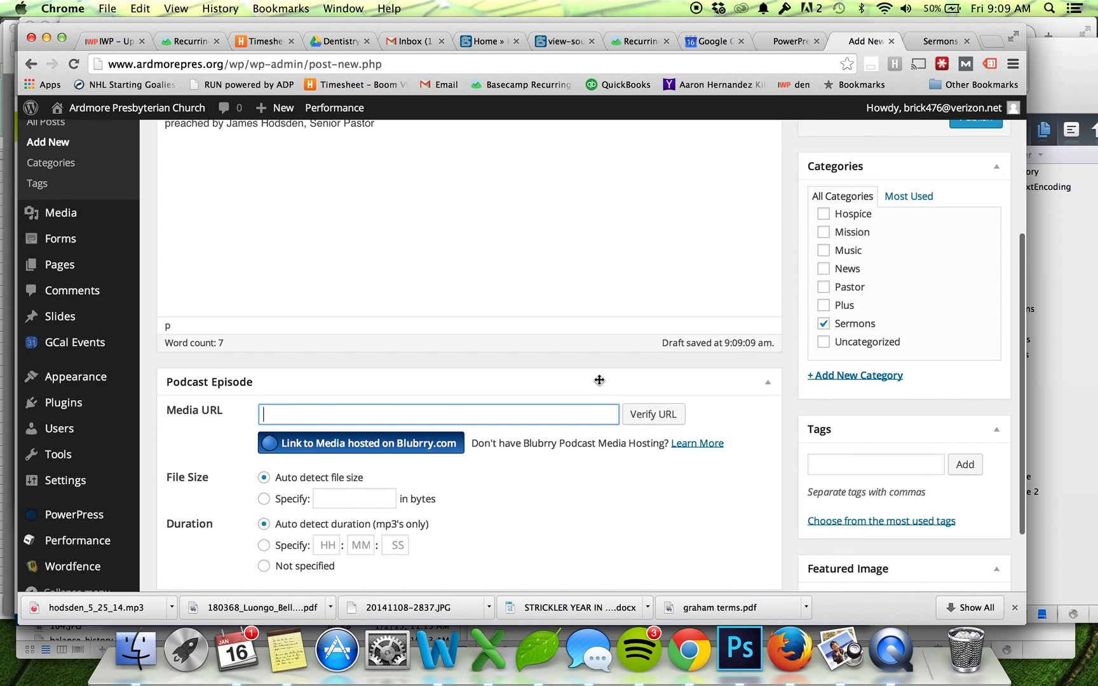
pyautogui.scroll(3, 598, 378)
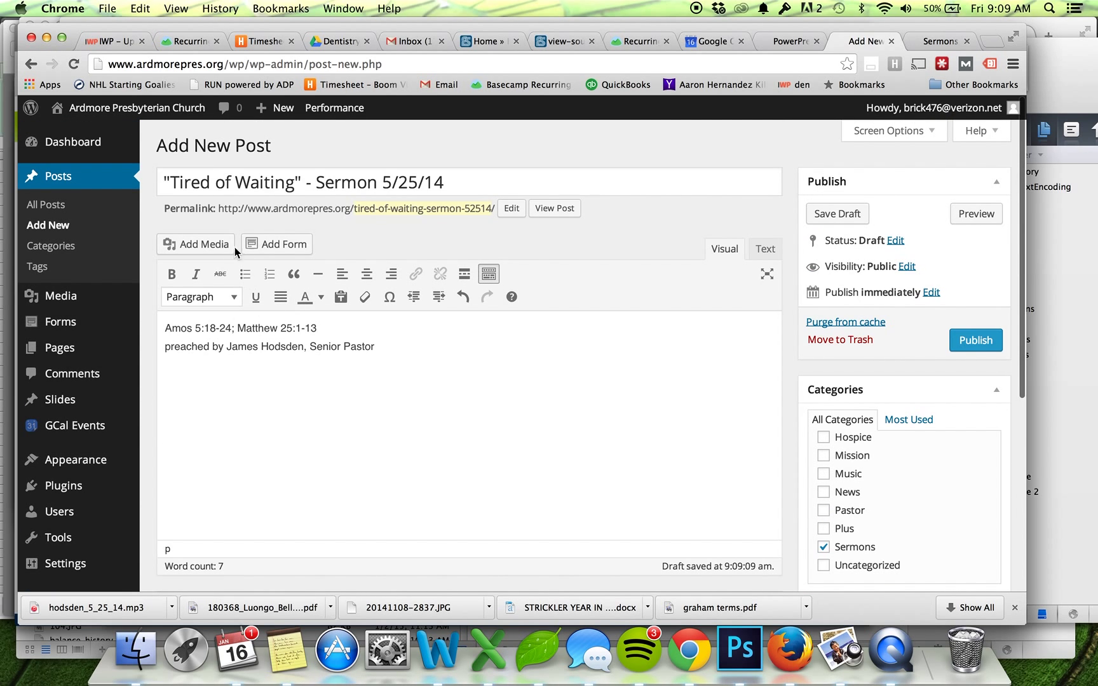
# Step: Drag hodsden_5_25_14.mp3 from Finder into the Insert Media upload drop zone
pyautogui.click(209, 251)
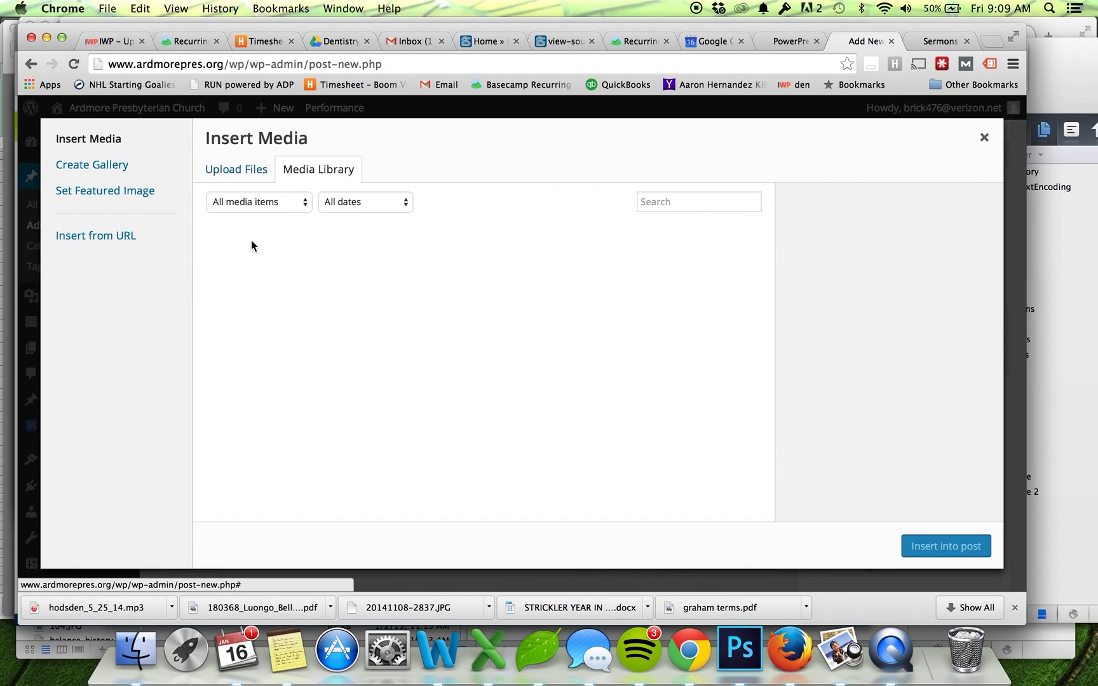
pyautogui.click(241, 175)
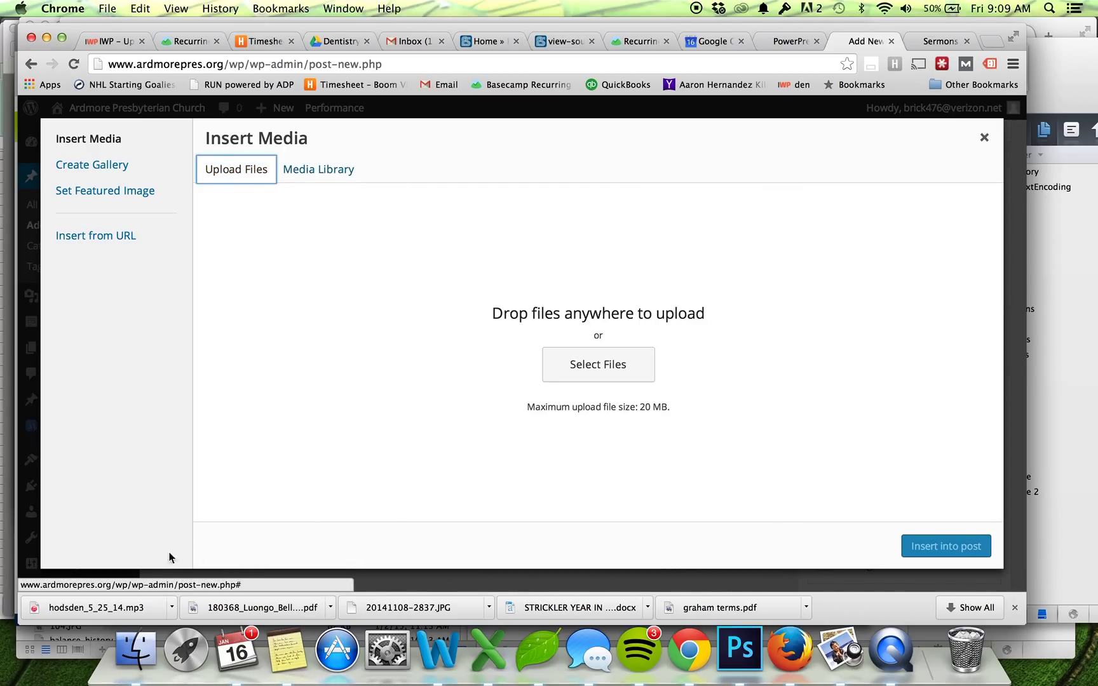
pyautogui.click(135, 651)
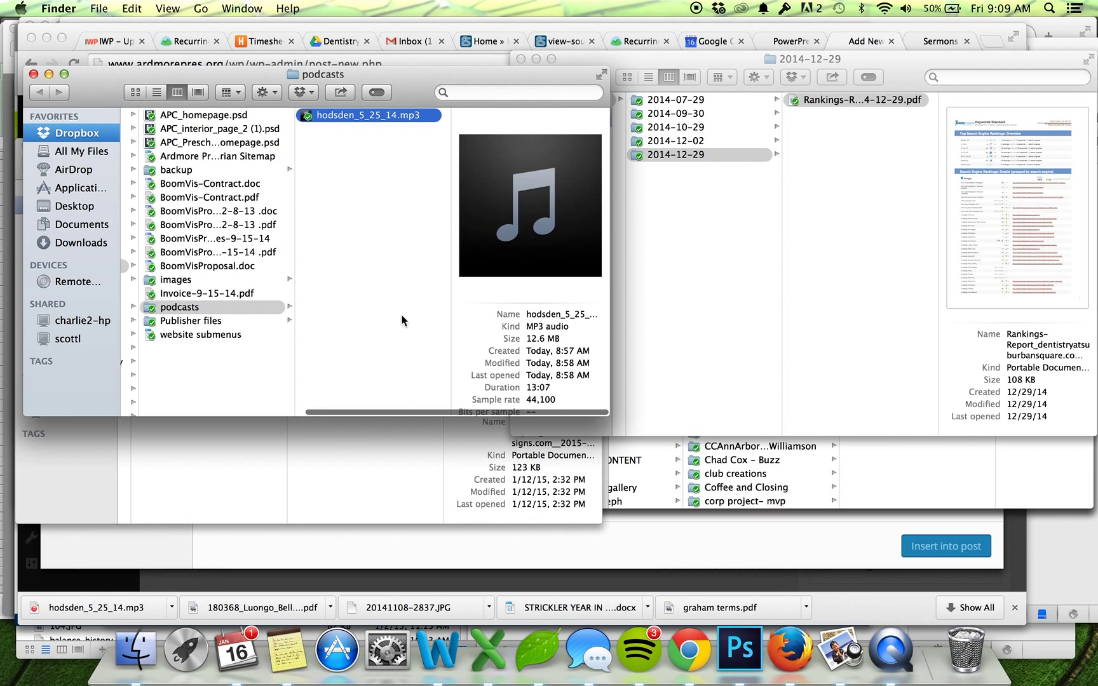
pyautogui.moveTo(371, 122); pyautogui.dragTo(332, 547)
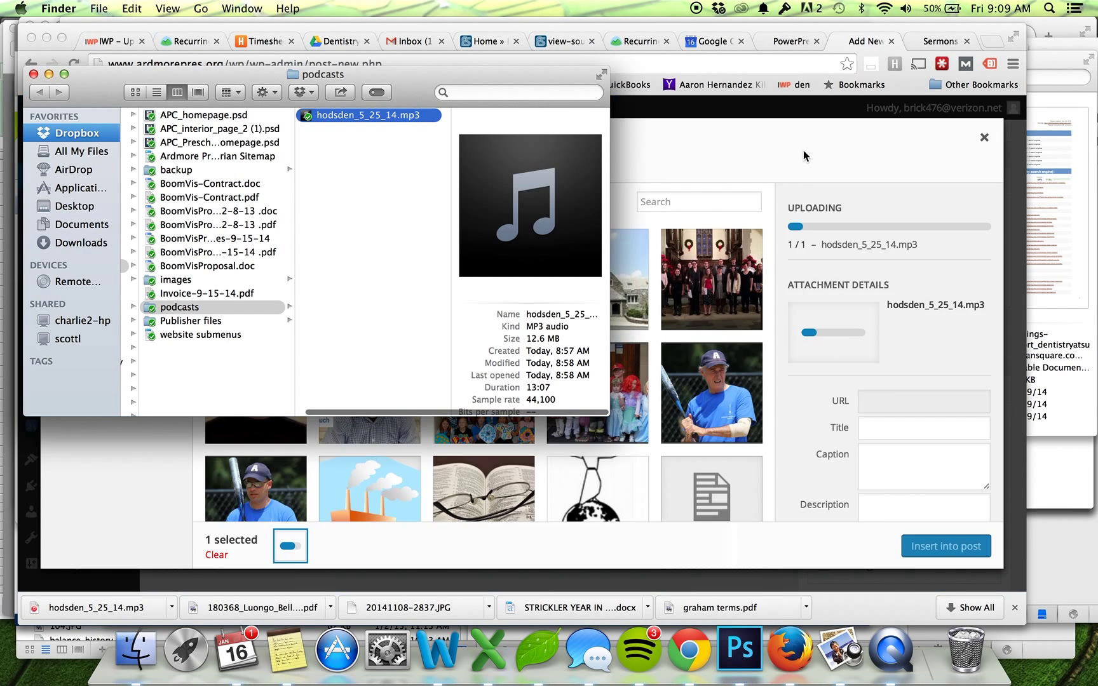
pyautogui.click(784, 148)
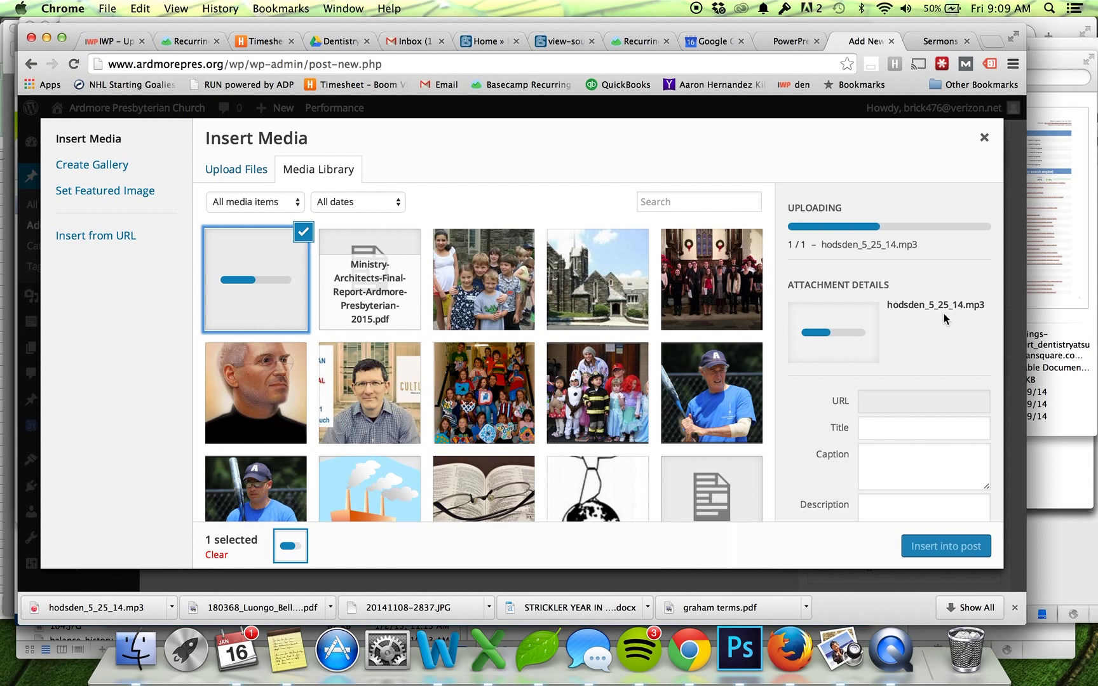
pyautogui.scroll(-2, 944, 313)
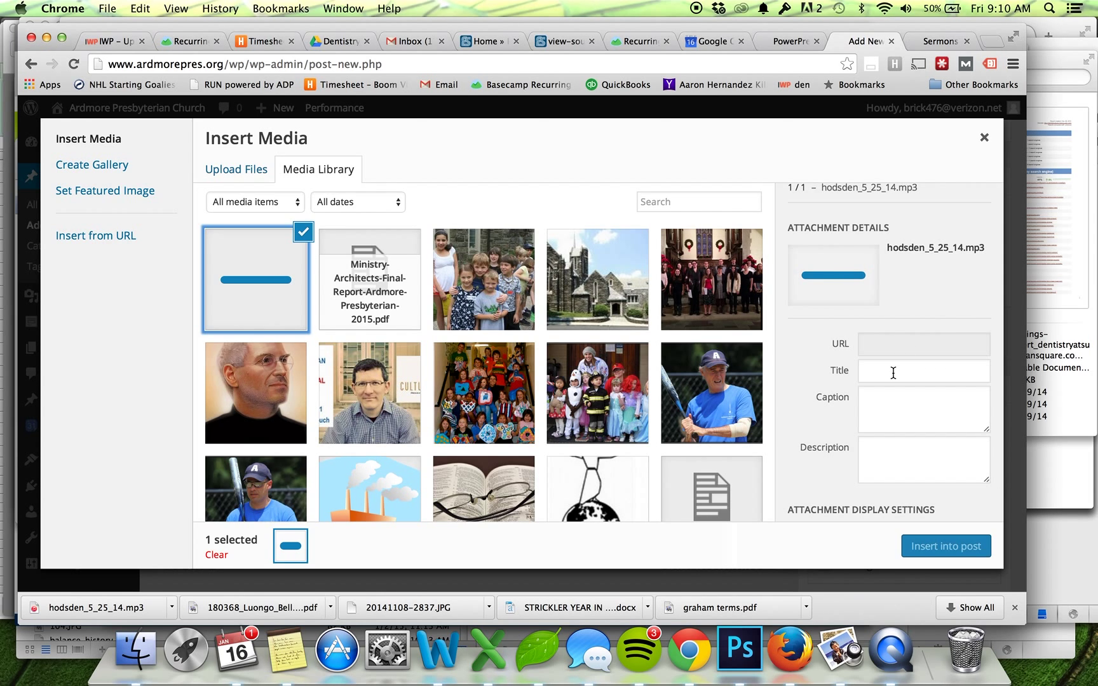
# Step: Rename the attachment from Track 3 to 'Podcast 5-25-14' and select its file URL to copy
pyautogui.click(895, 299)
pyautogui.tripleClick(898, 296)
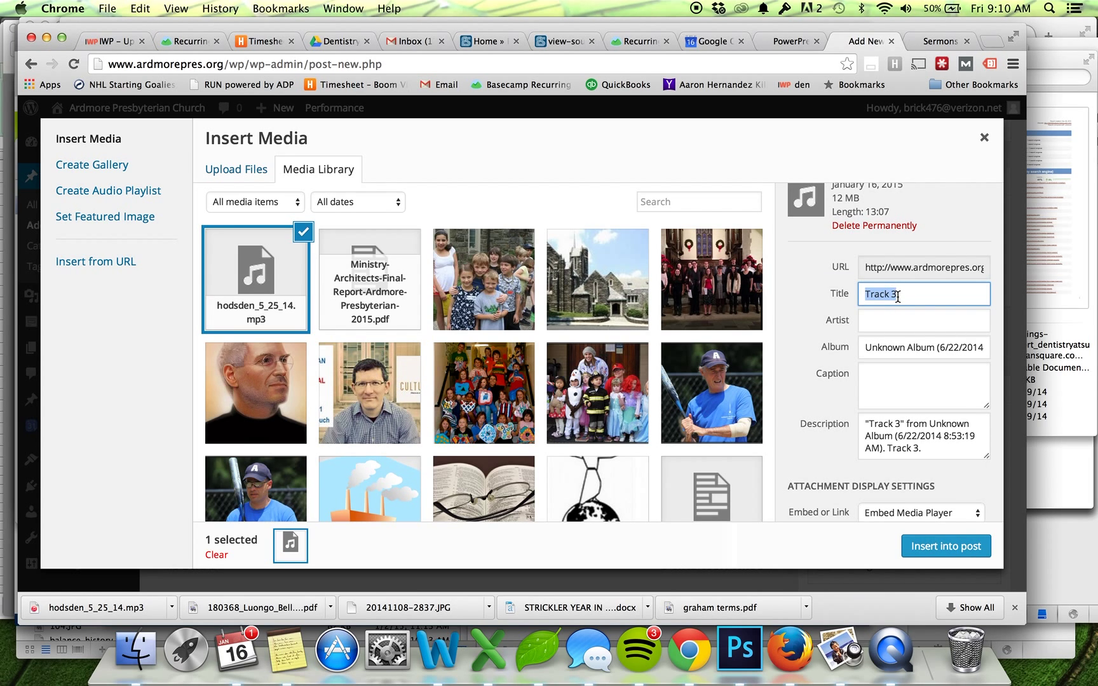
pyautogui.write('Podcast 5-25-14')
pyautogui.scroll(-1, 969, 369)
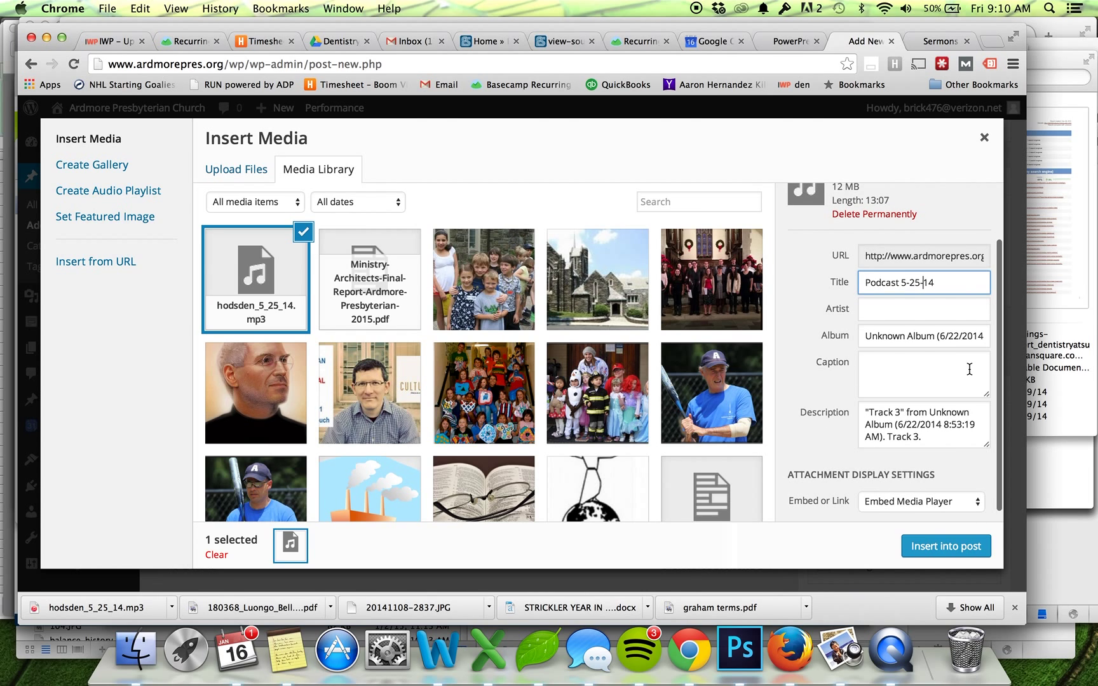
pyautogui.scroll(-1, 969, 369)
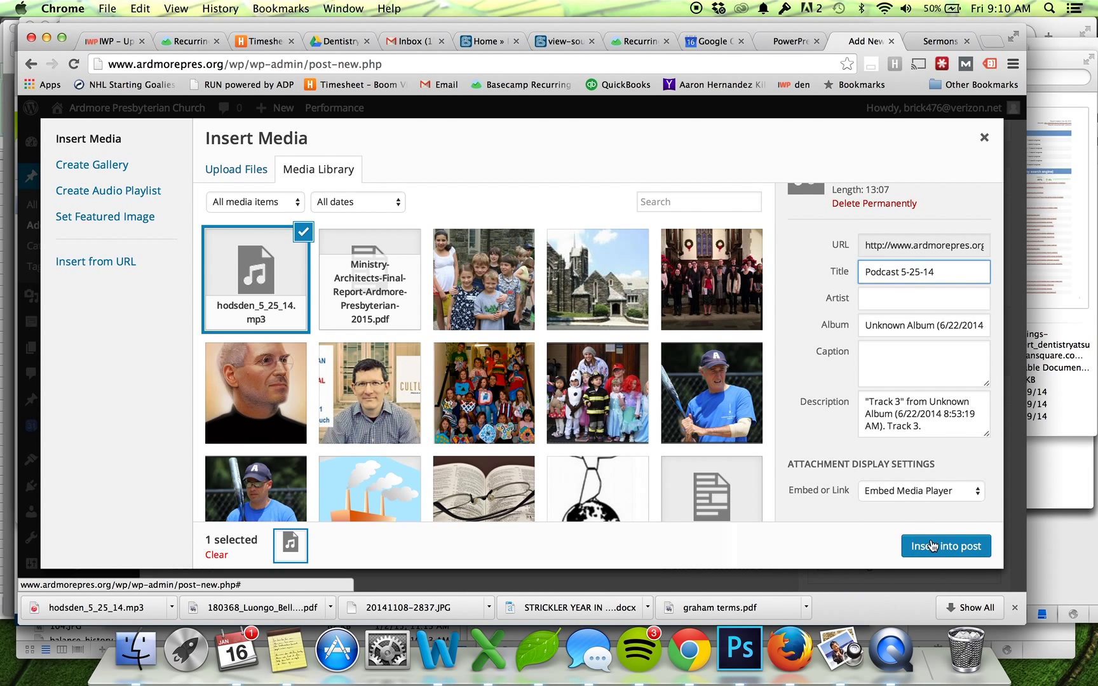
pyautogui.scroll(4, 913, 302)
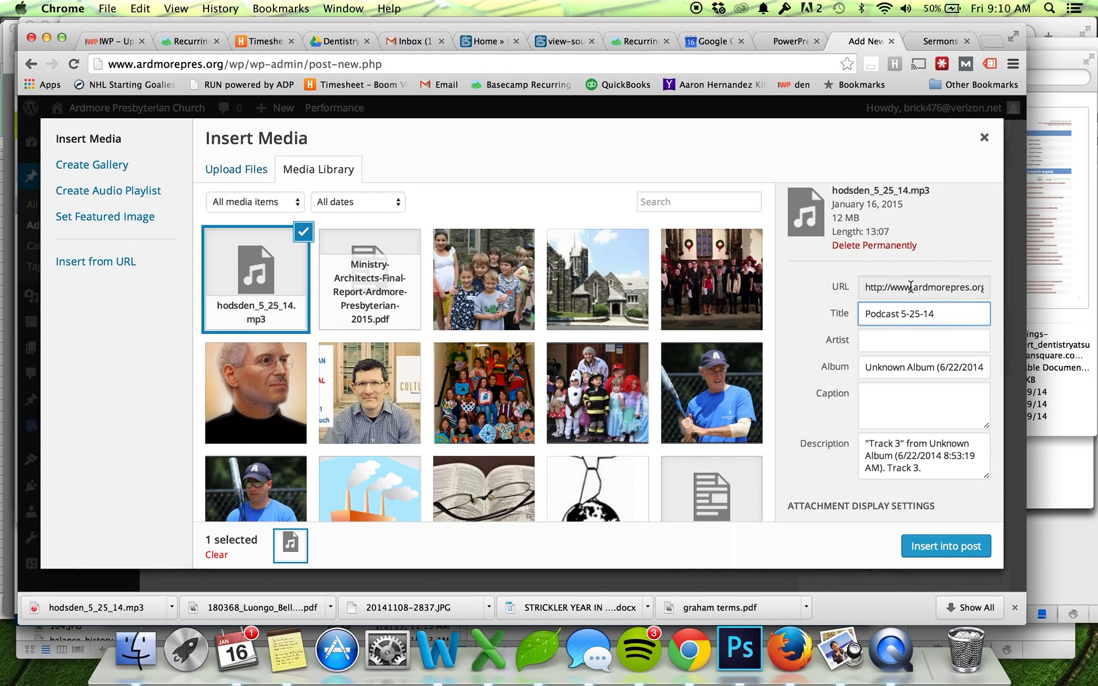
pyautogui.click(910, 286)
pyautogui.tripleClick(902, 286)
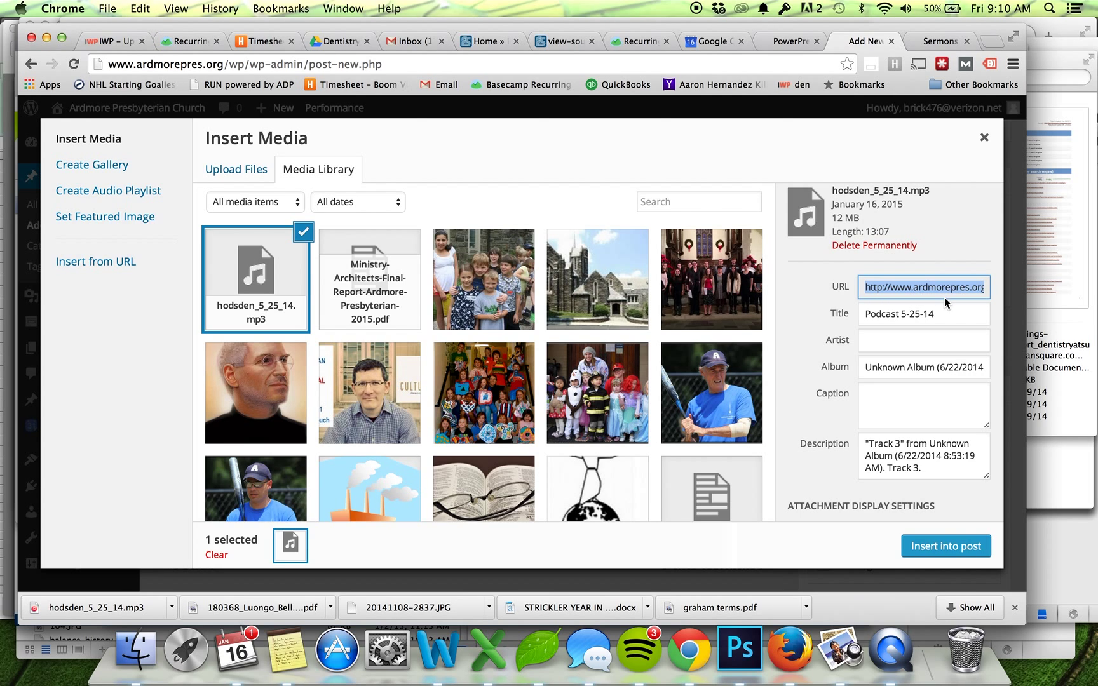
# Step: Paste the MP3 URL as the episode Media URL, verify it (12595795 bytes, 13:07), and publish
pyautogui.click(984, 139)
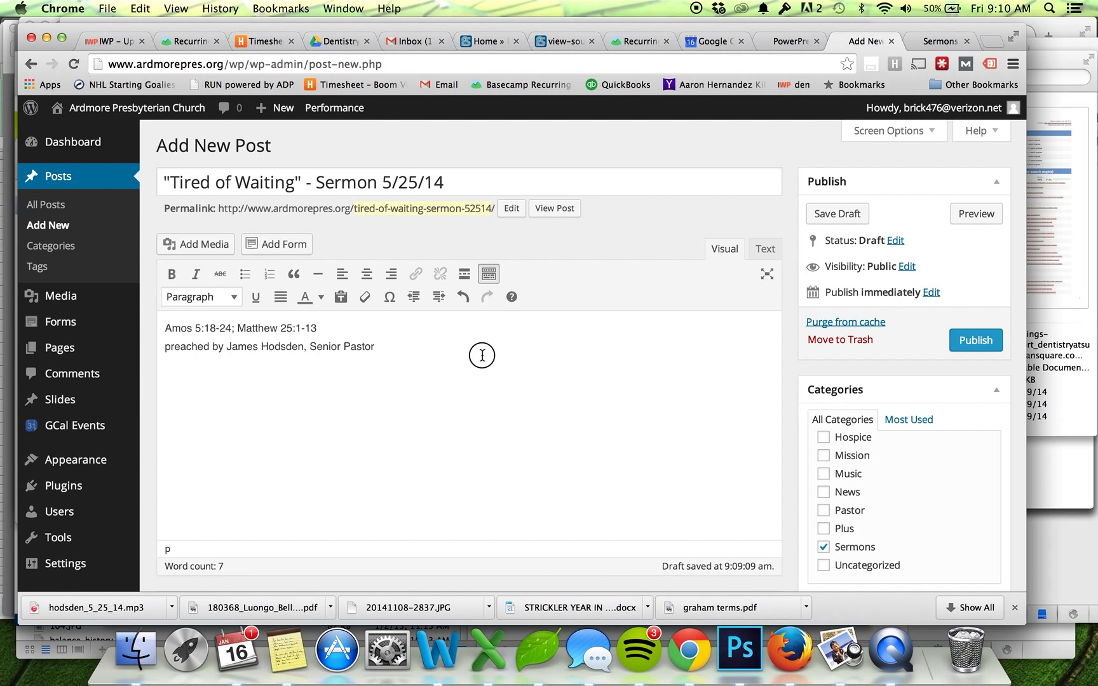
pyautogui.scroll(-3, 775, 296)
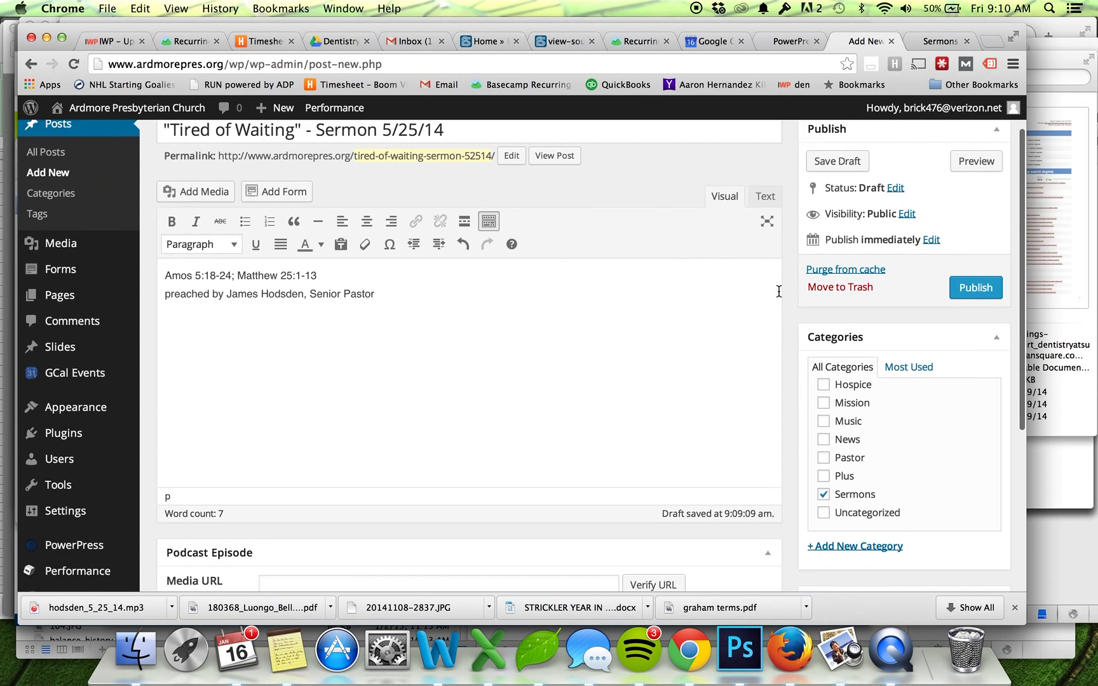
pyautogui.scroll(-10, 778, 291)
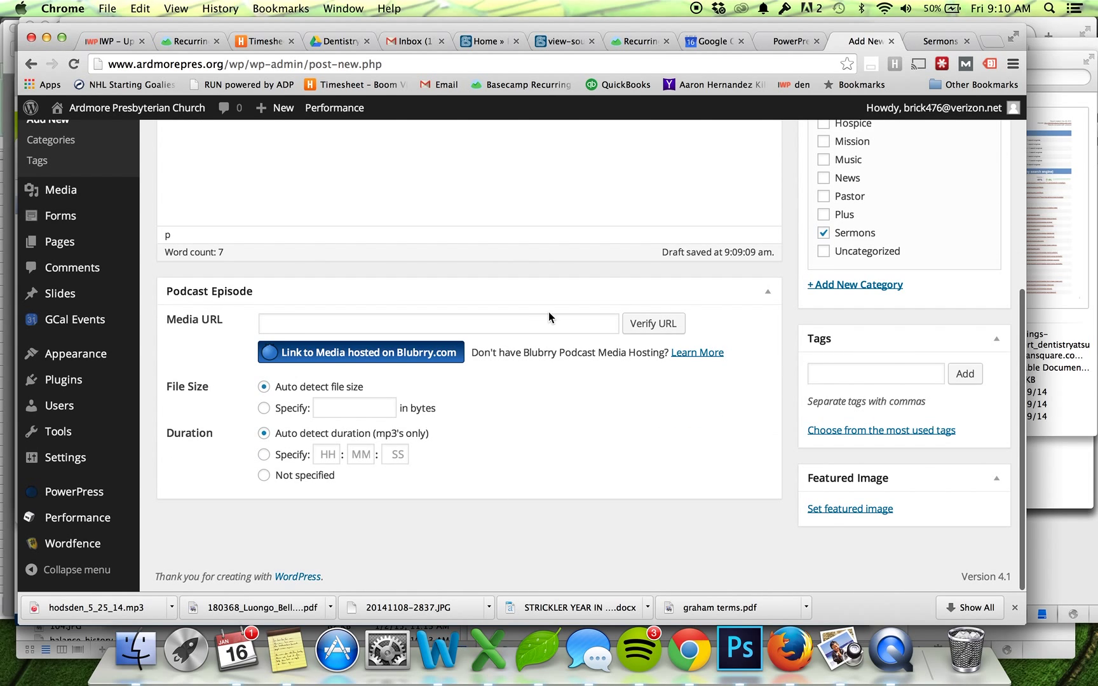
pyautogui.click(545, 324)
pyautogui.press('super+v')
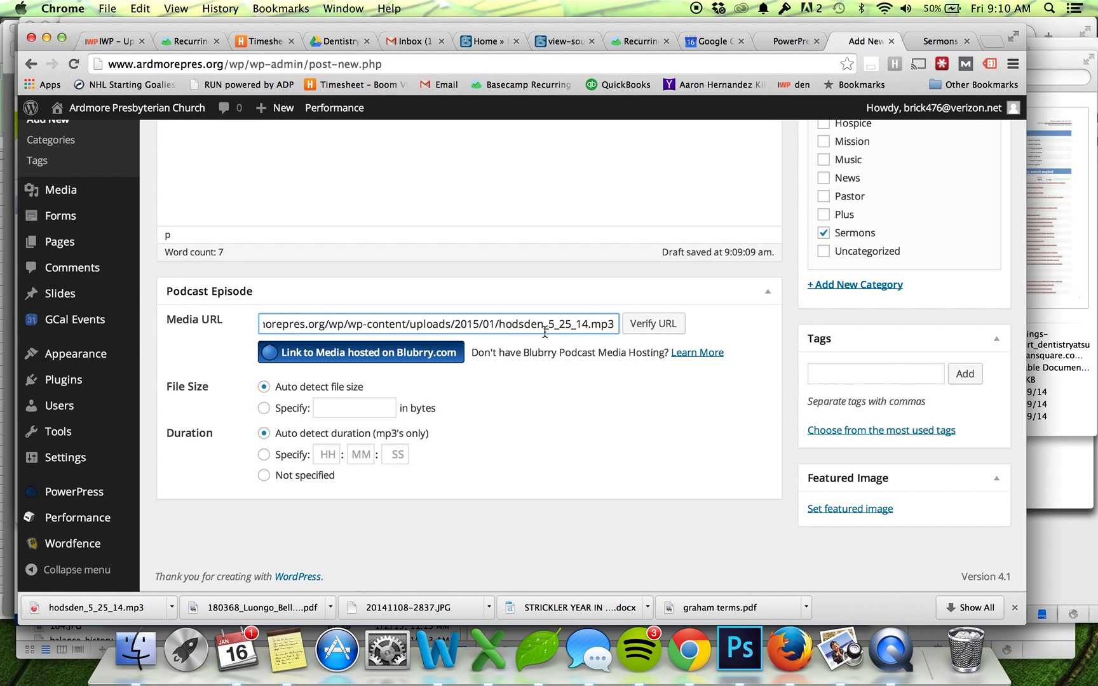
pyautogui.click(664, 323)
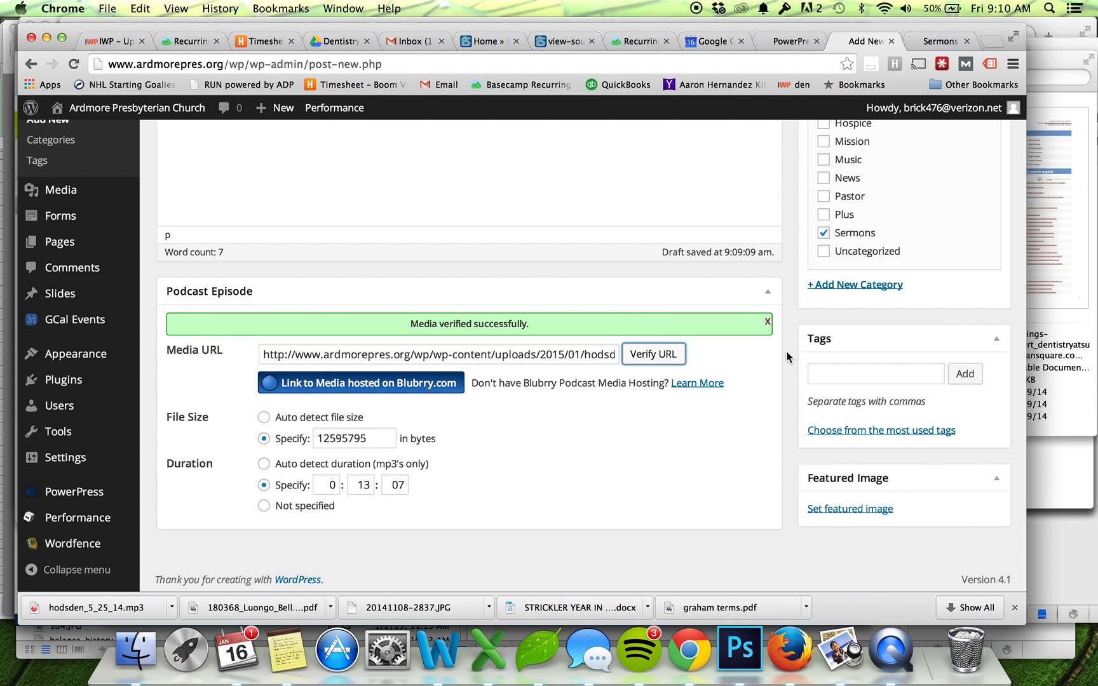
pyautogui.scroll(5, 877, 318)
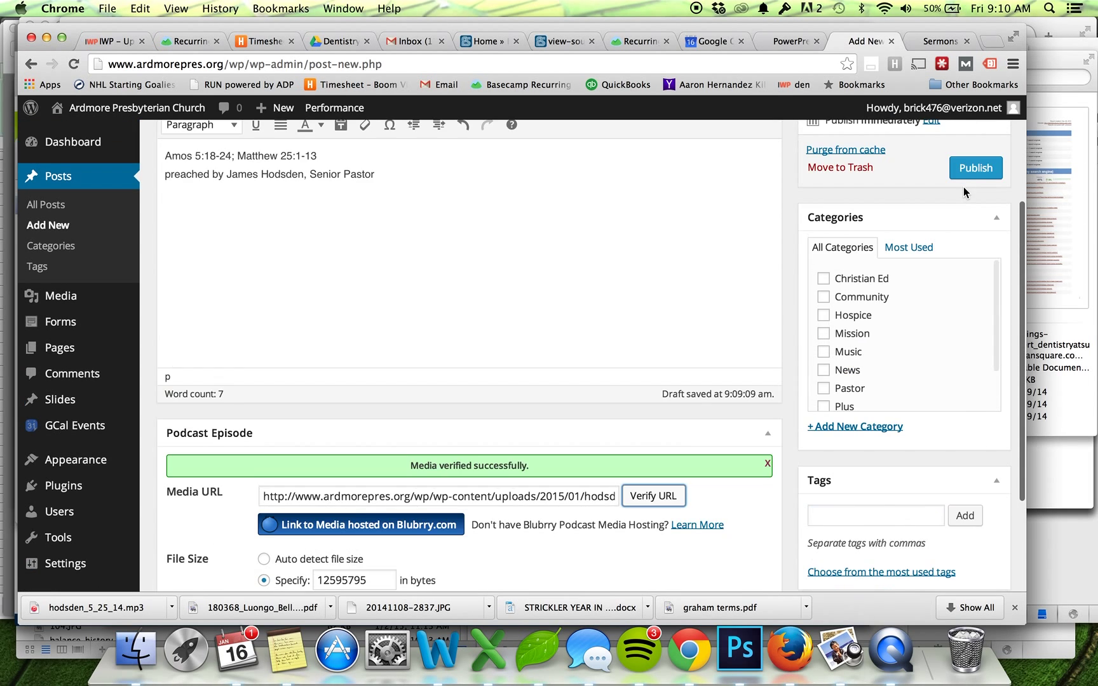
pyautogui.scroll(3, 963, 186)
pyautogui.click(967, 232)
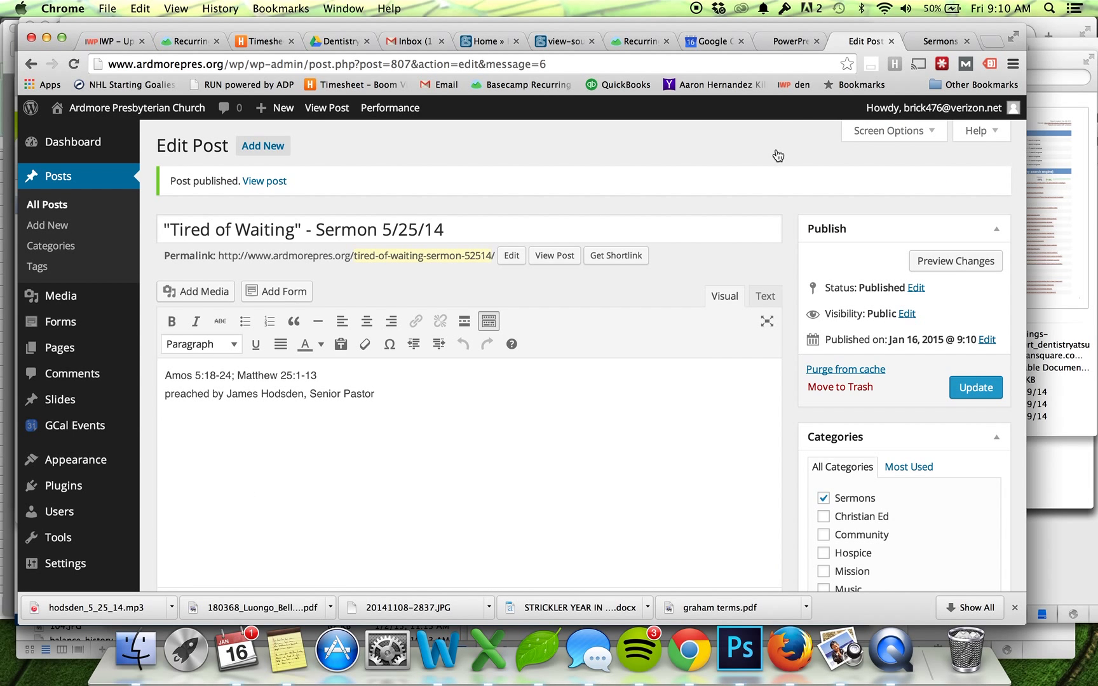
# Step: Reload the live Sermons page, open 'Tired of Waiting', and play then pause its 13:06 audio
pyautogui.click(931, 51)
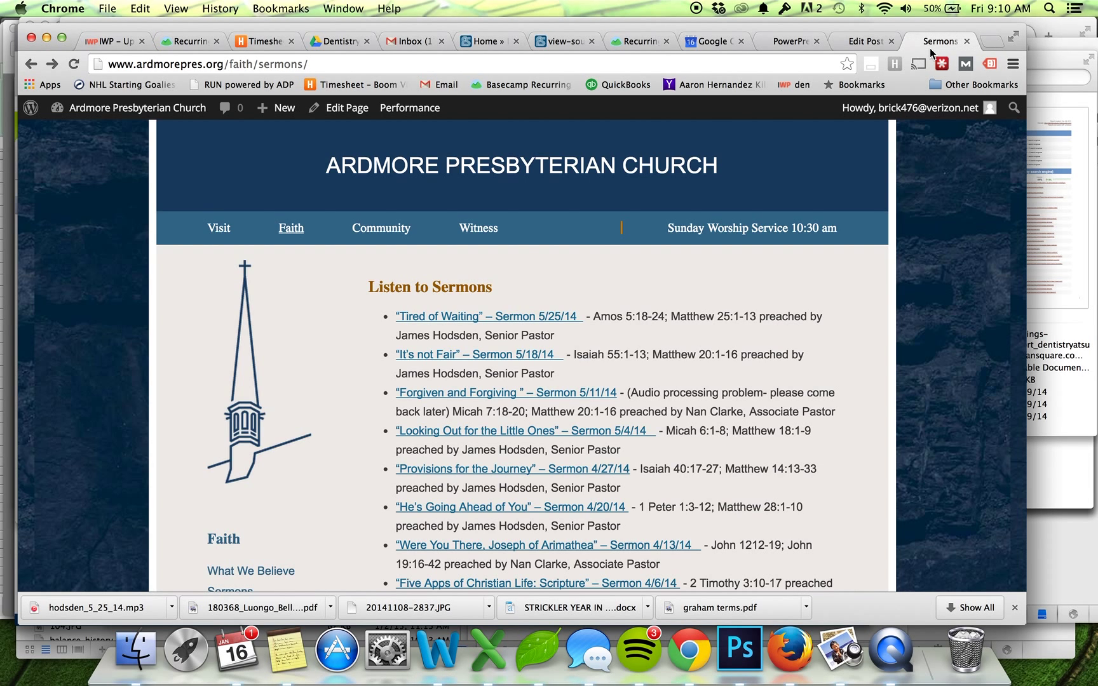
pyautogui.click(74, 64)
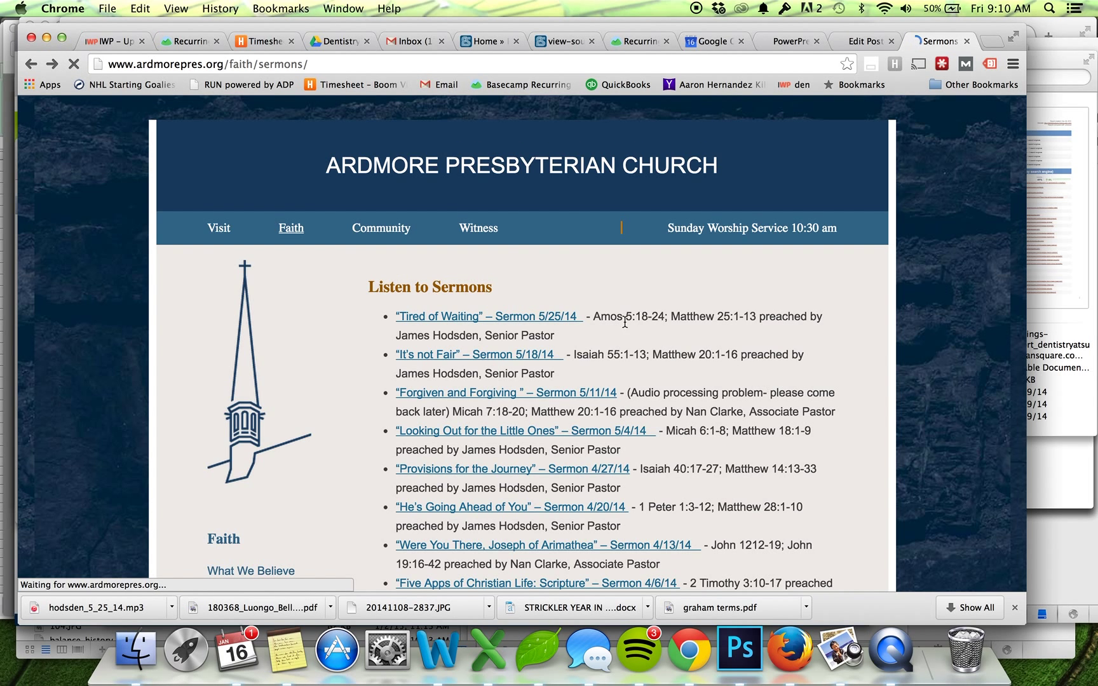
pyautogui.click(518, 318)
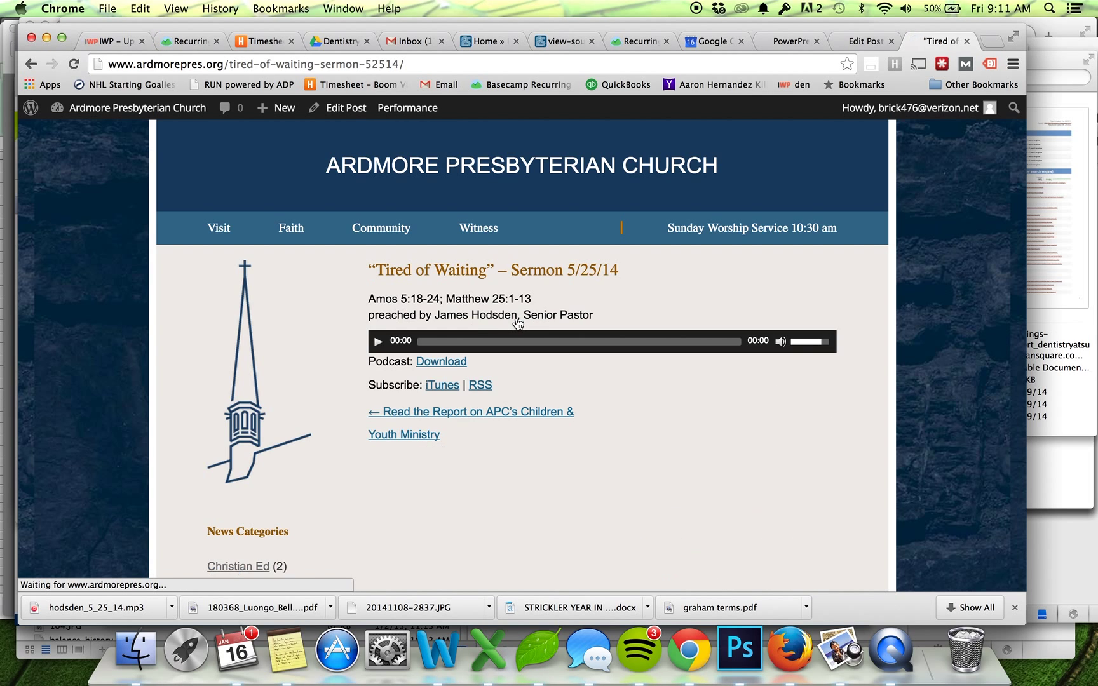
pyautogui.click(378, 345)
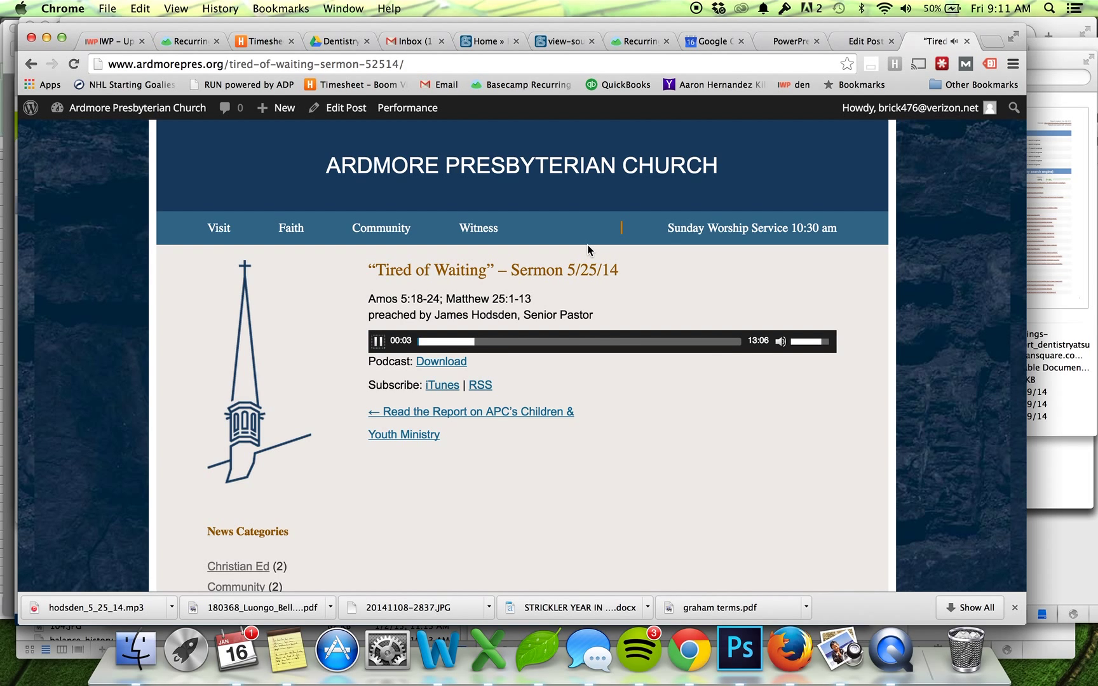
pyautogui.press('XF86AudioRaiseVolume')
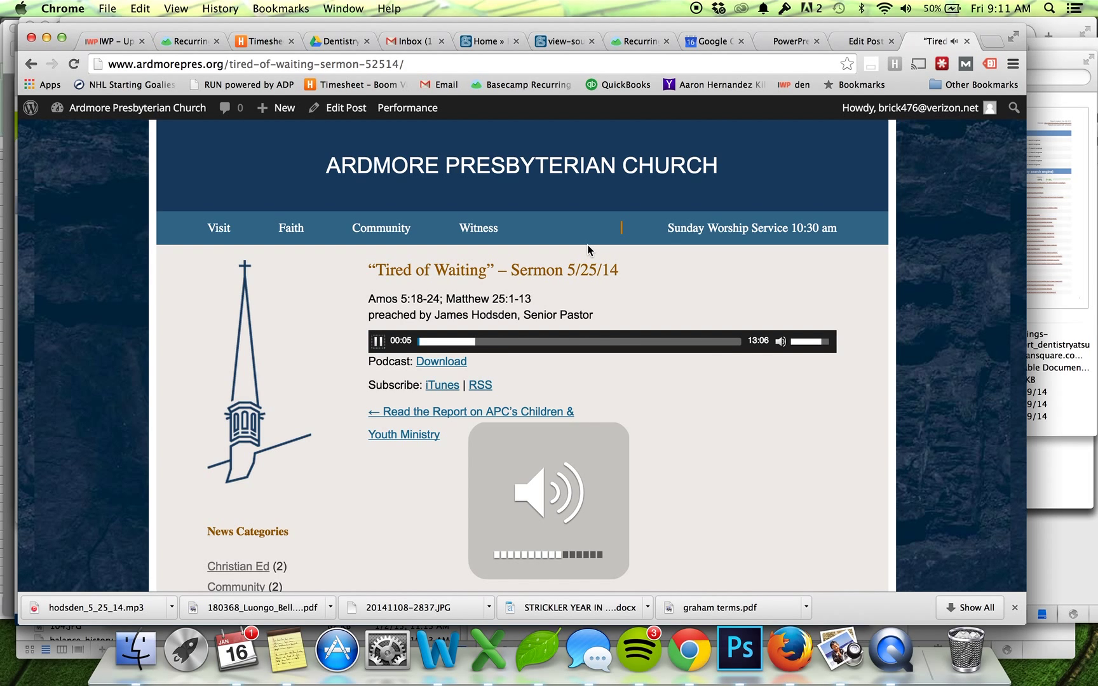
pyautogui.click(379, 345)
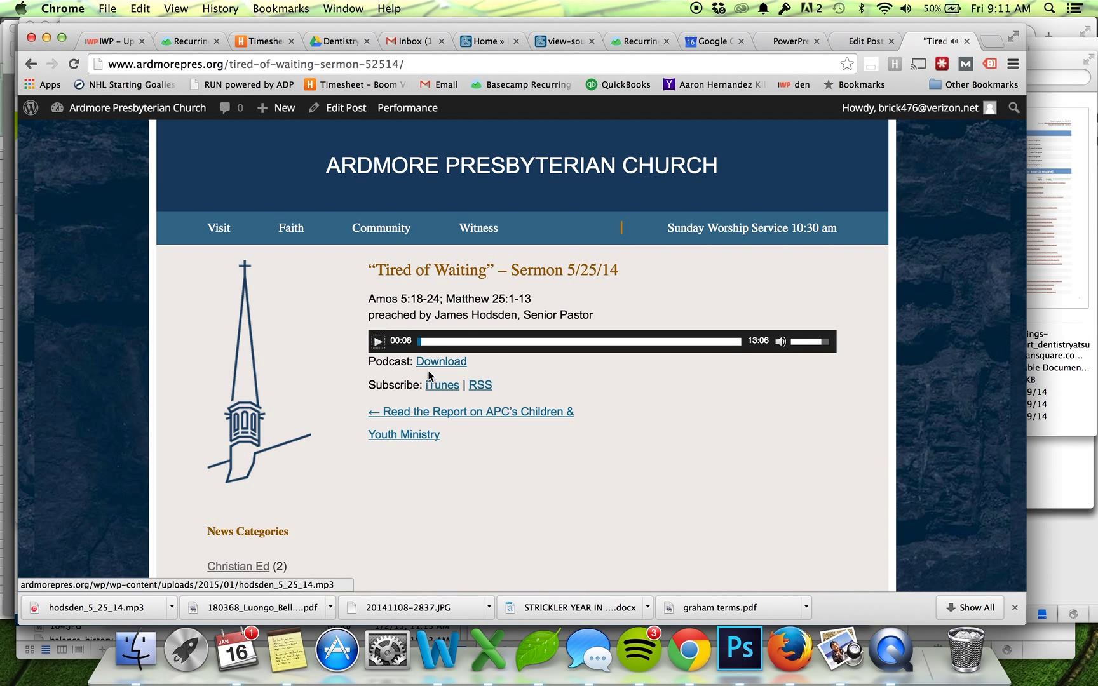